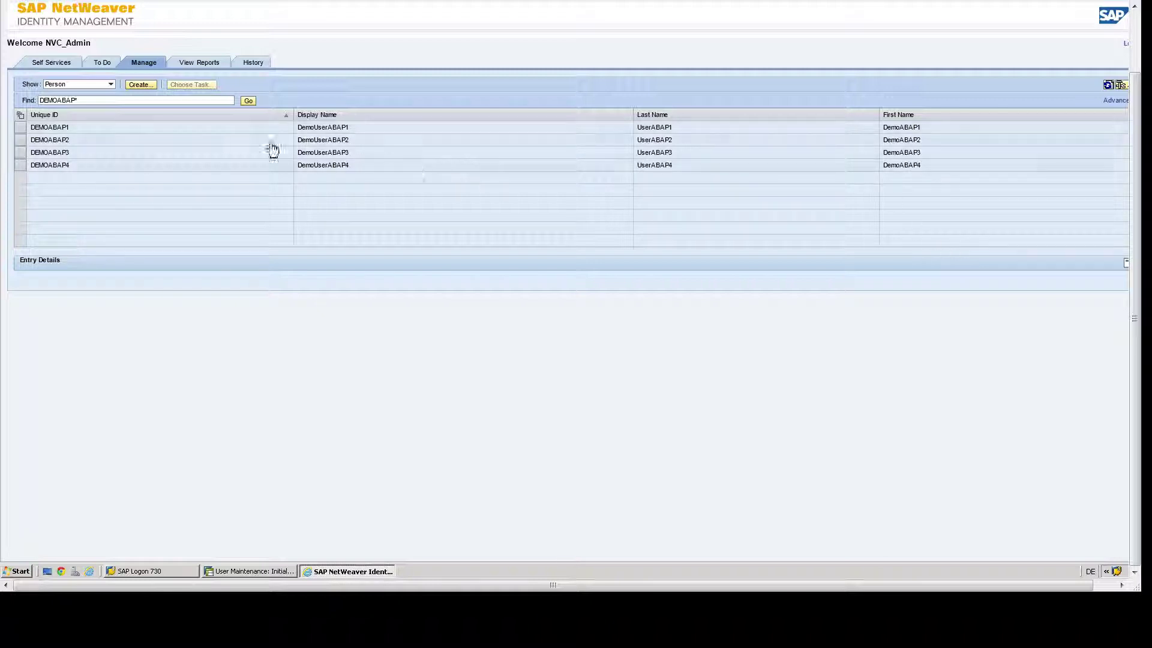
View the privileges assigned to DEMOABAP1, and switch to the User Maintenance window in SAP GUI.
left_click(97, 130)
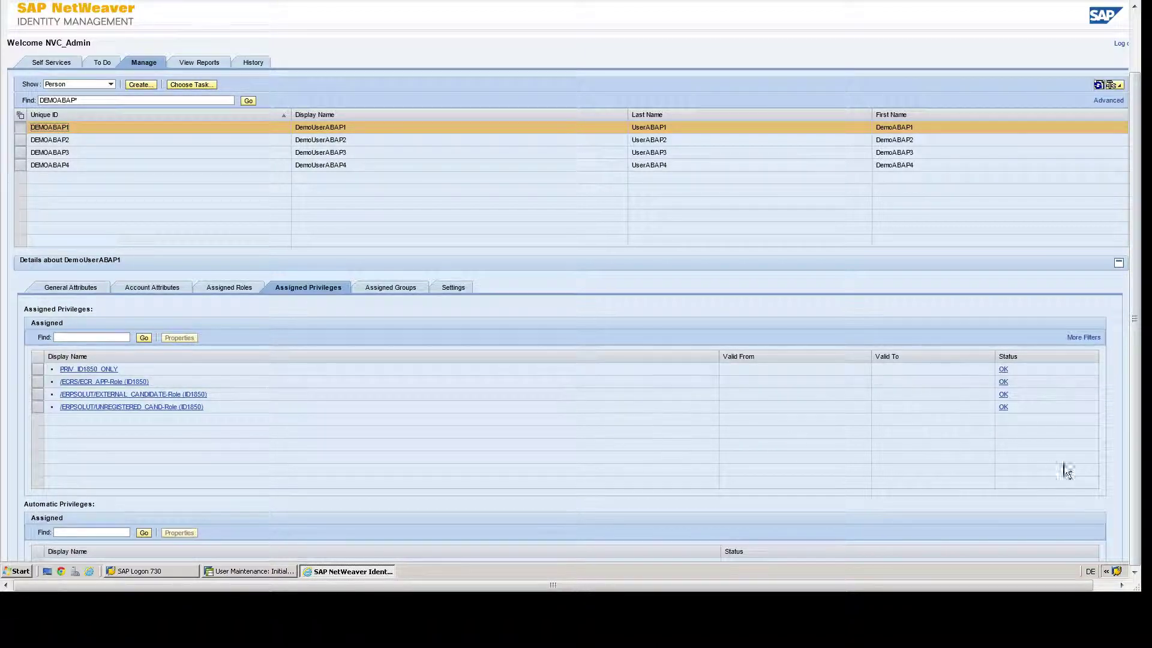
left_click(282, 572)
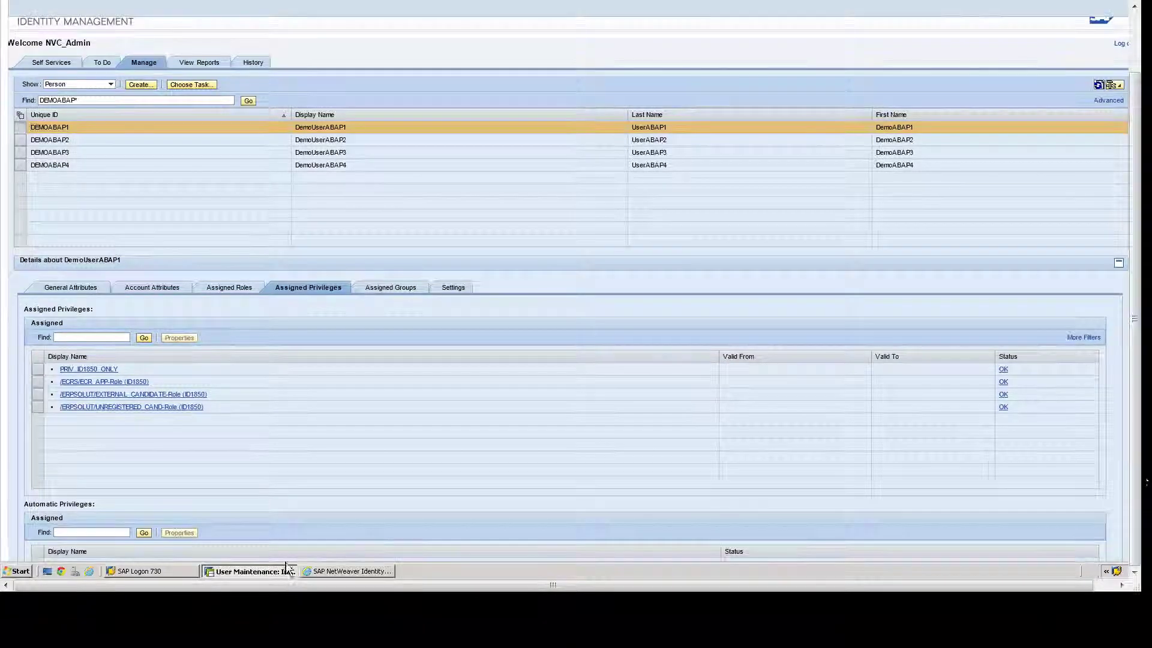
scroll(1129, 231, "up", 3)
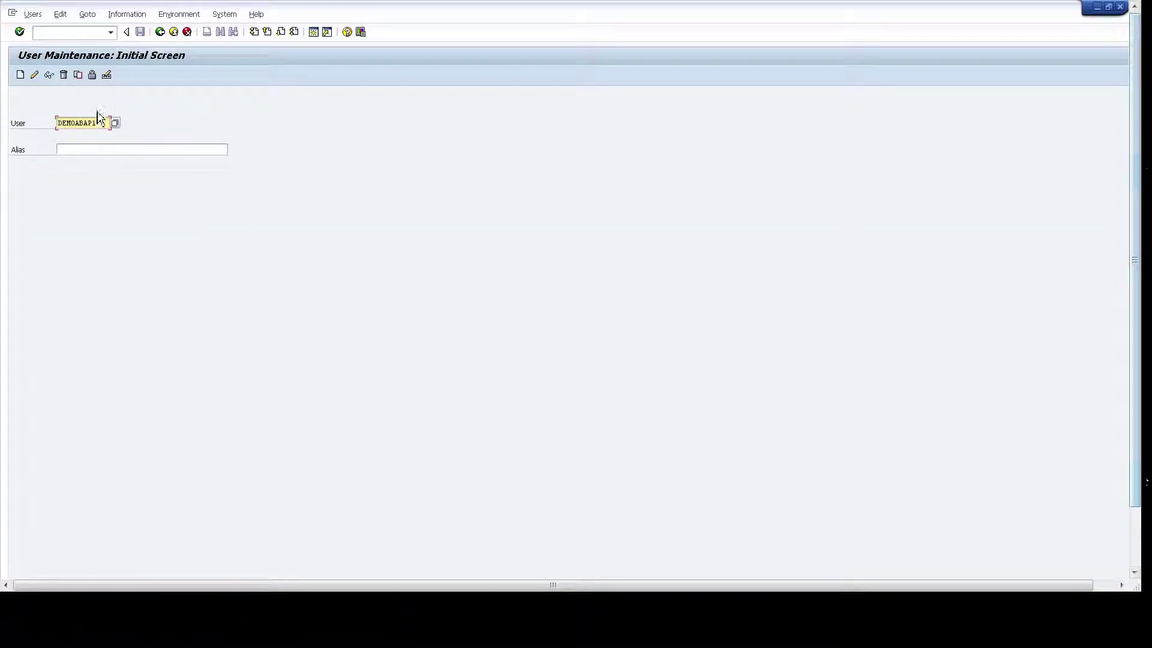
Remove the three role assignments /ECRS/ECR_APP, /ERPSOLUT/EXTERNAL_CANDIDATE and /ERPSOLUT/UNREGISTERED_CAND from user DEMOABAP1 and save the user.
left_click(48, 75)
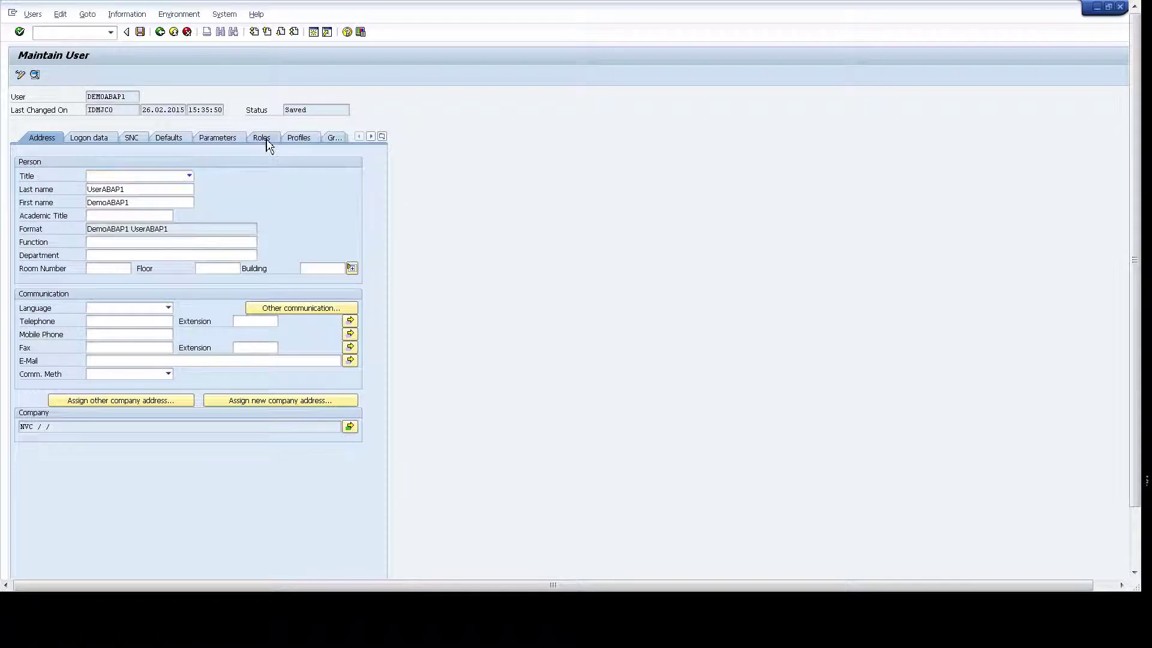
left_click(263, 139)
left_click_drag(20, 215, 20, 240)
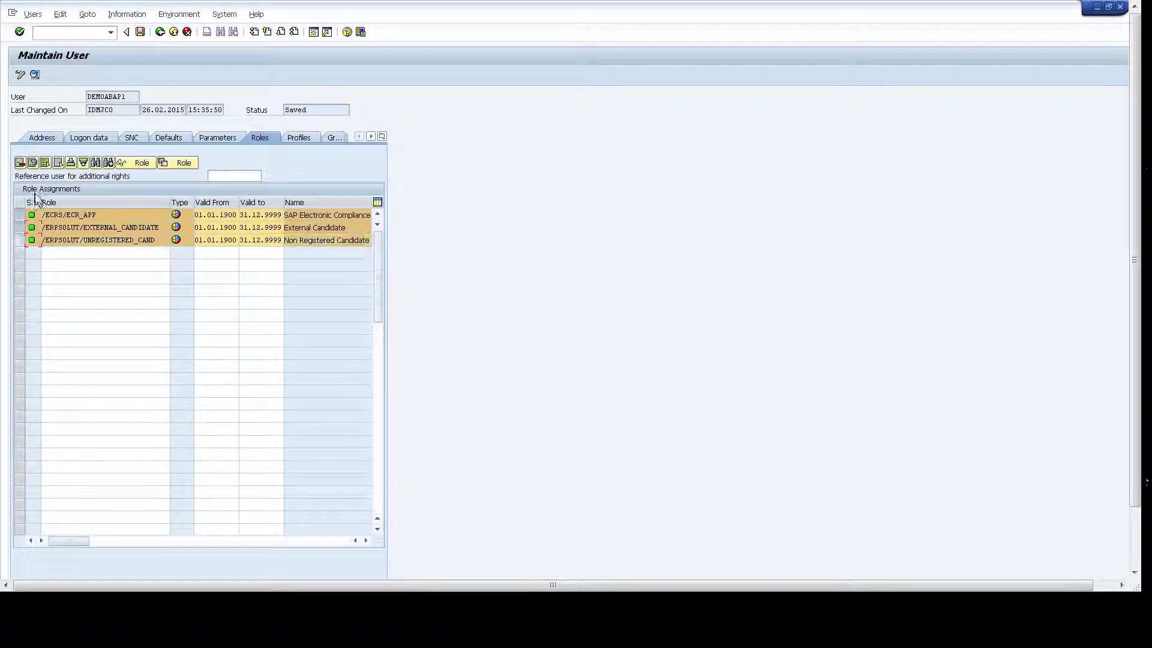
left_click(19, 163)
left_click(140, 32)
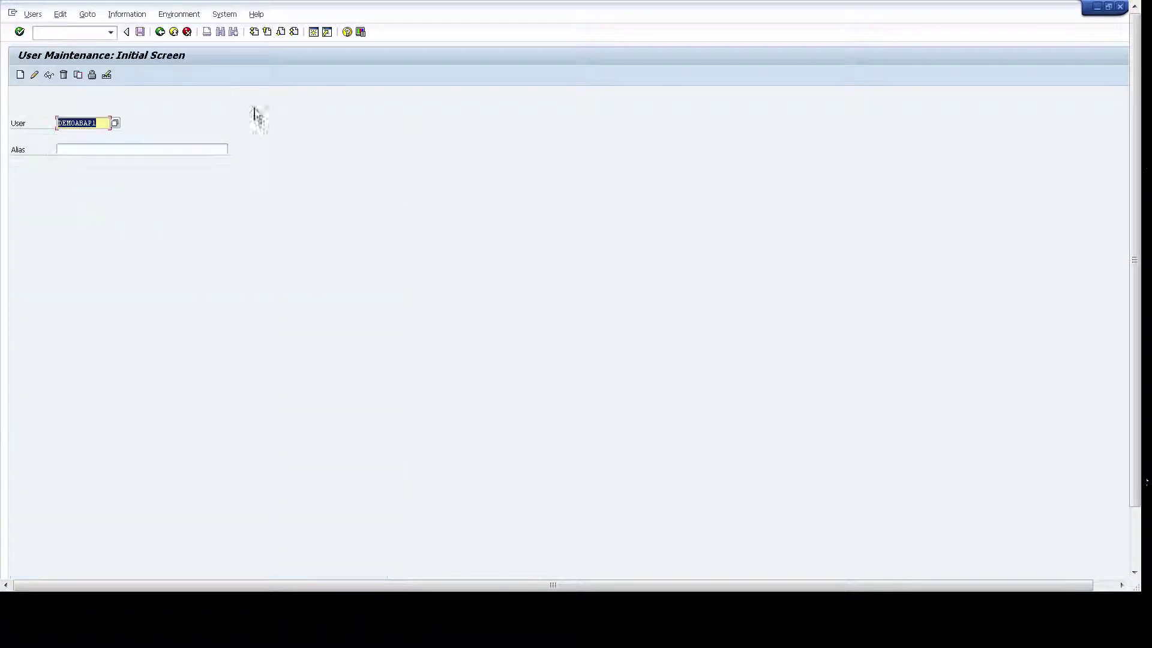
Display user DEMOABAP1 to check its role assignments, and return to the initial User Maintenance screen.
left_click(48, 75)
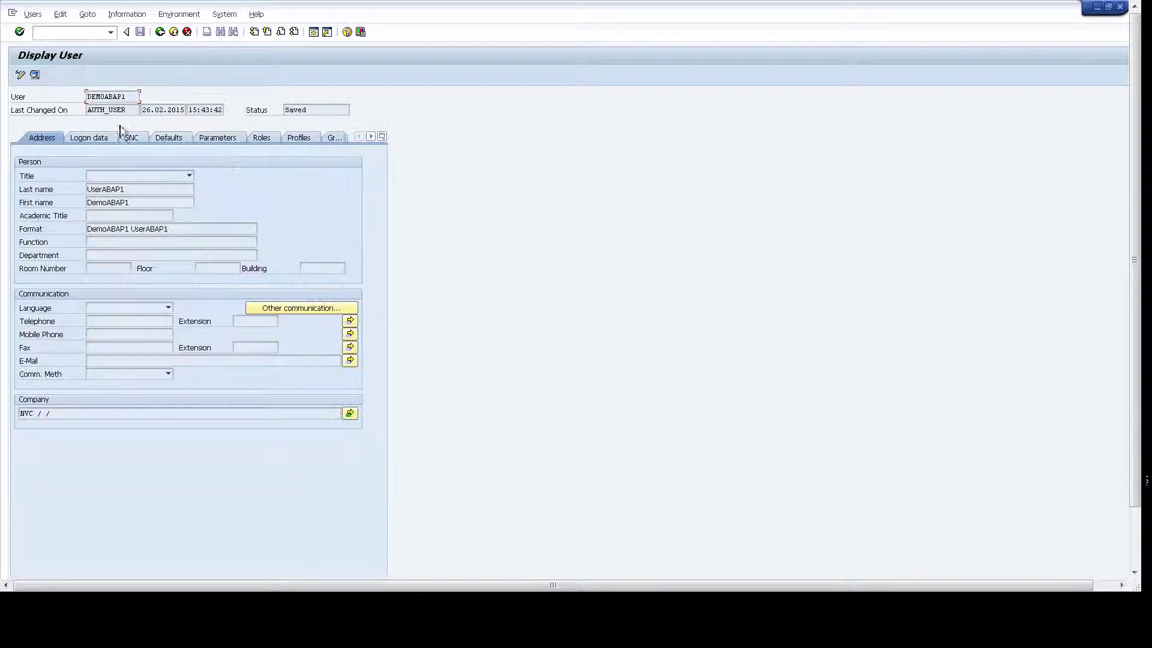
left_click(262, 138)
left_click(160, 32)
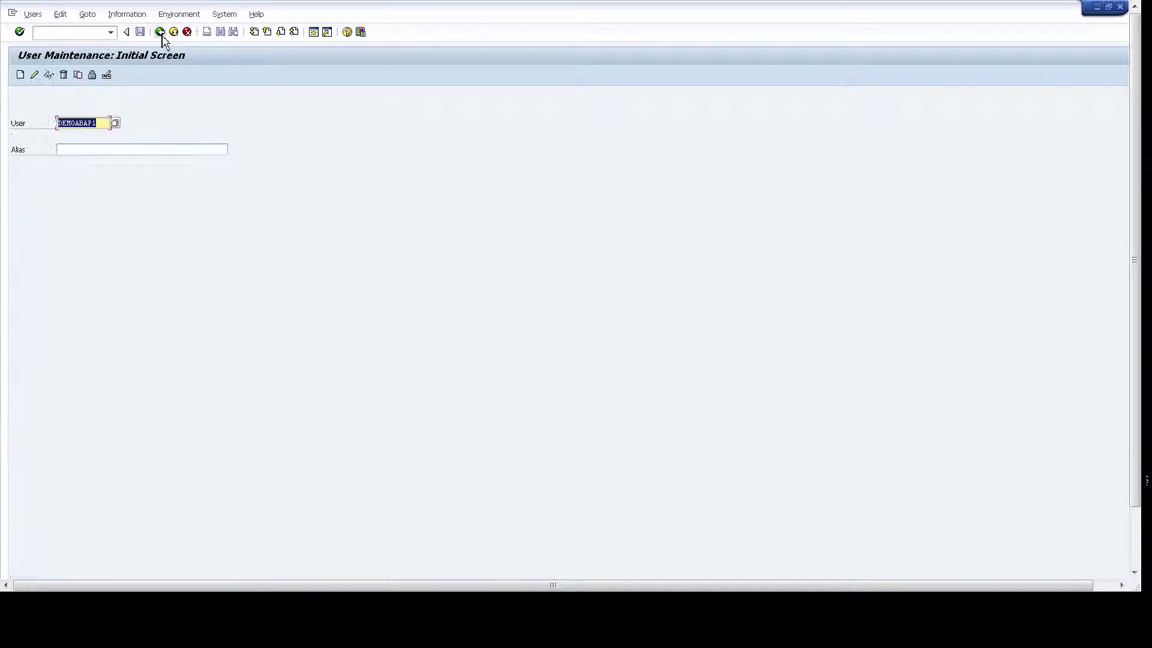
Switch to SAP NetWeaver Identity Management and run the Reconcile user (authorizations) task for DEMOABAP1, closing the task page when done.
scroll(1131, 358, "down", 3)
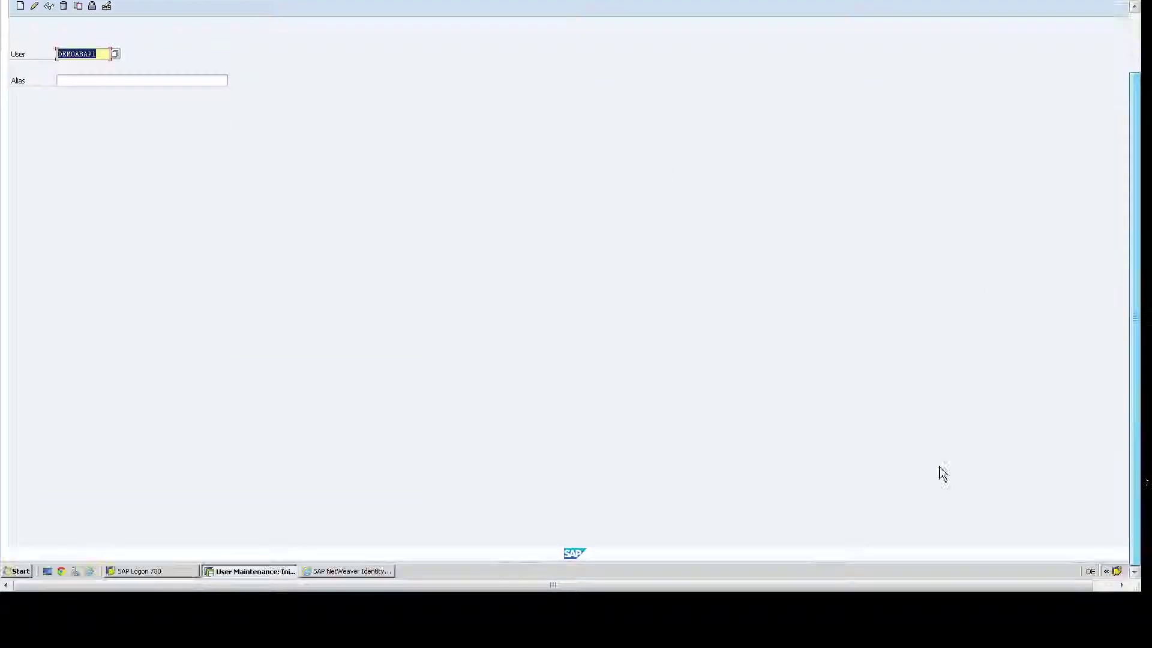
left_click(351, 573)
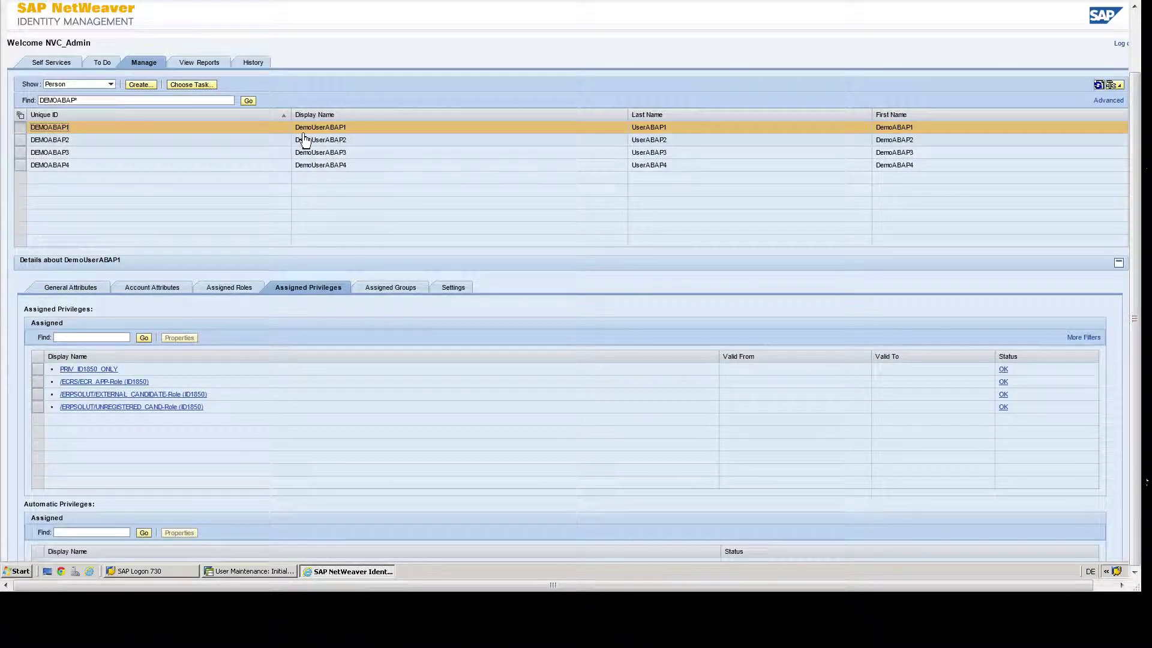
left_click(192, 85)
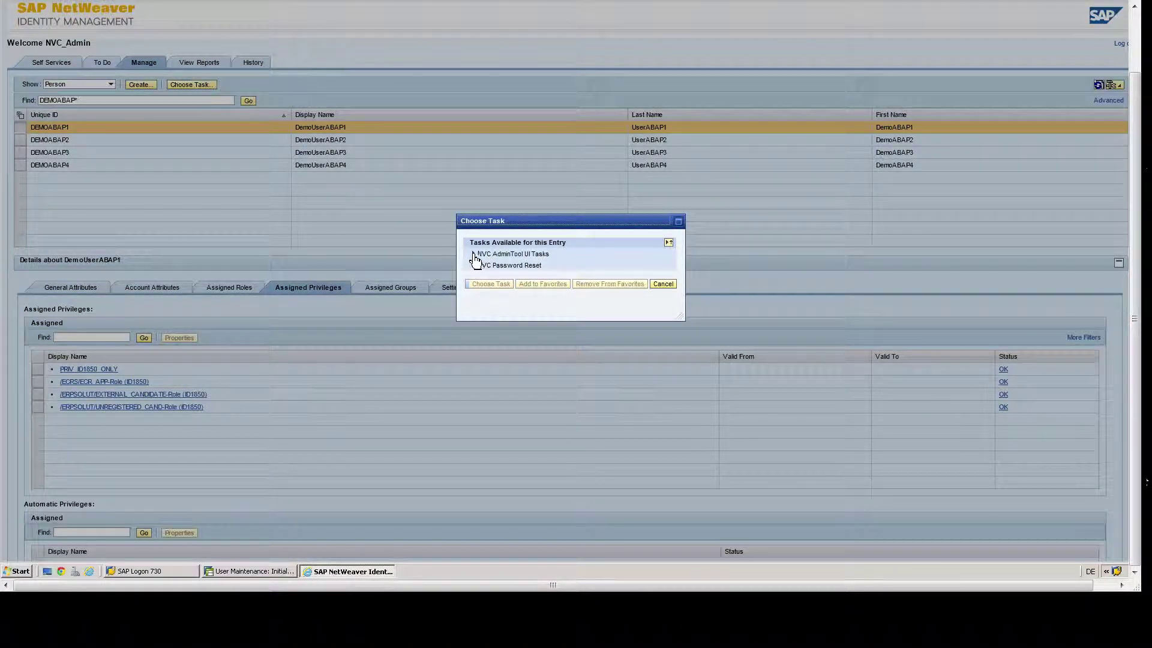
left_click(474, 255)
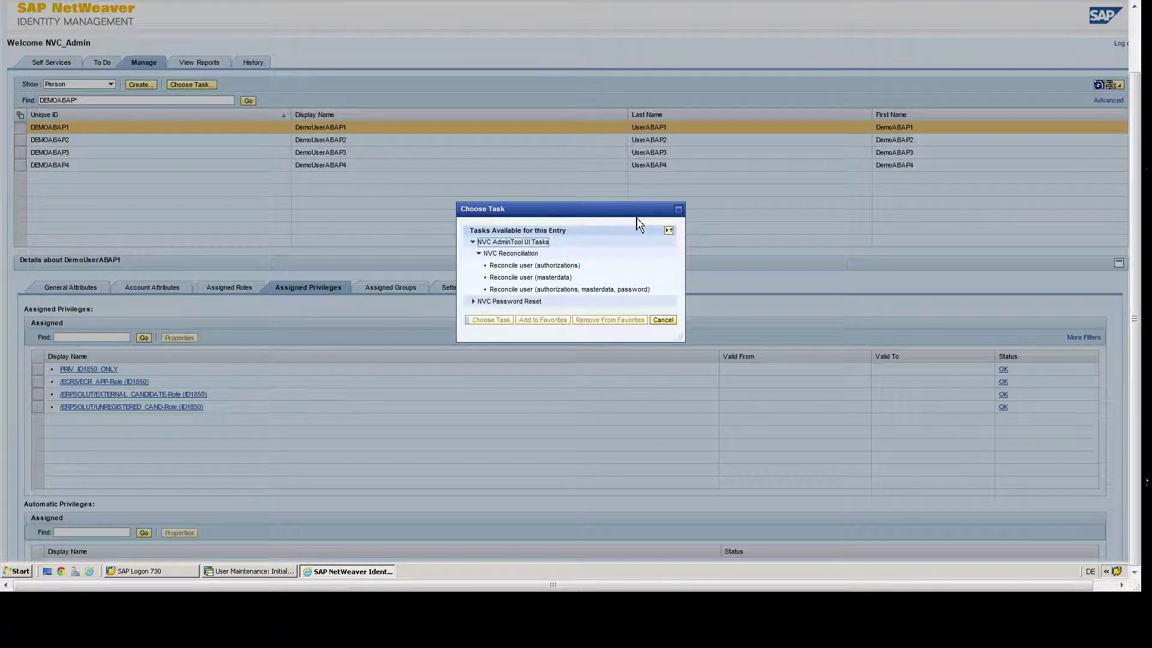
left_click(541, 268)
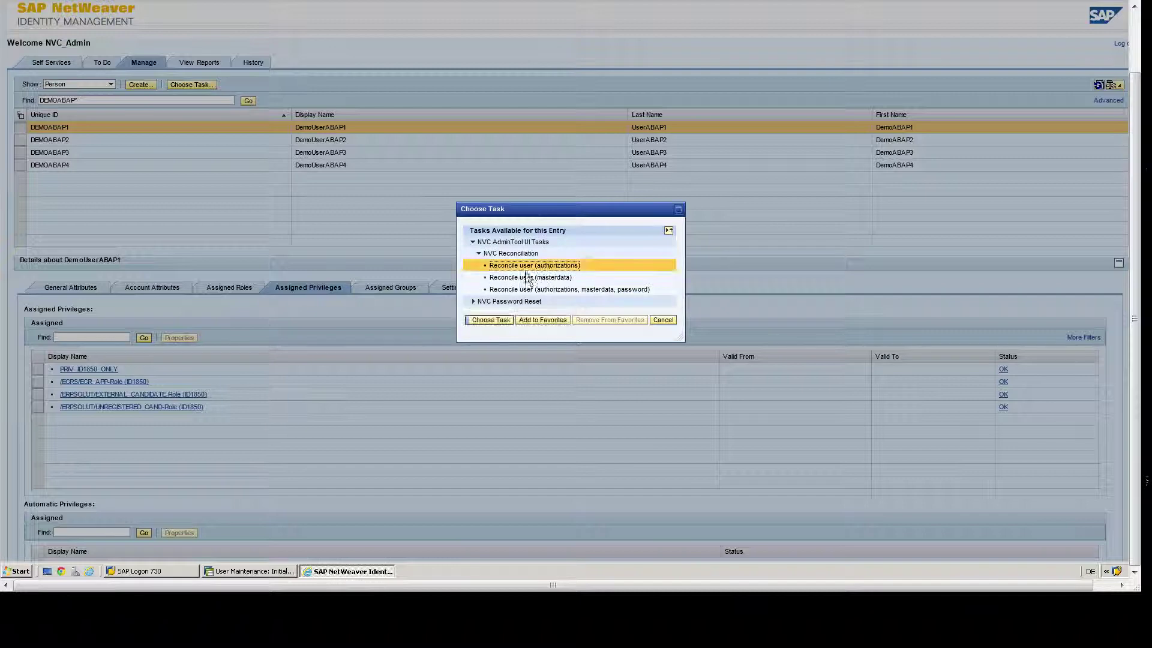
left_click(499, 324)
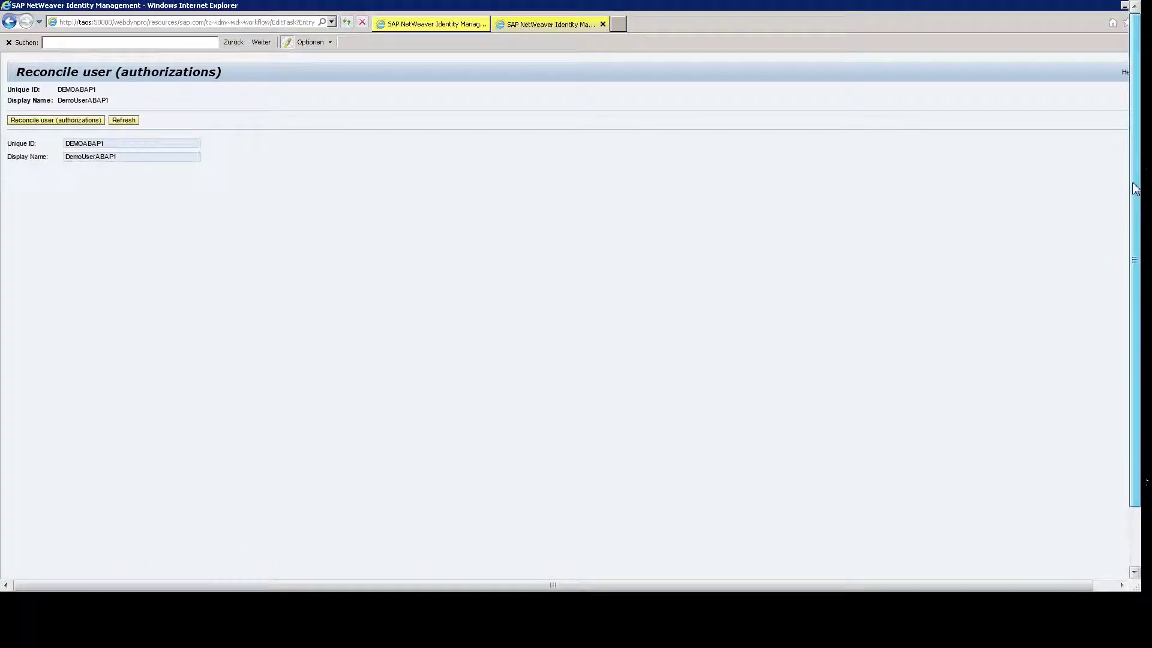
left_click(90, 120)
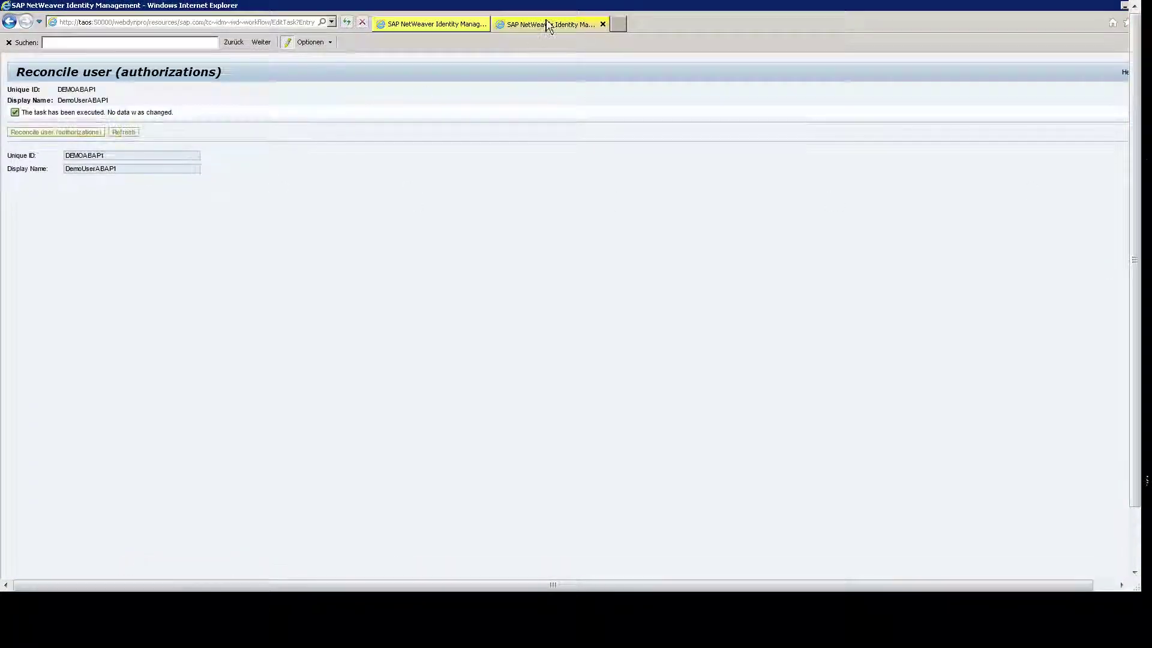
left_click(604, 24)
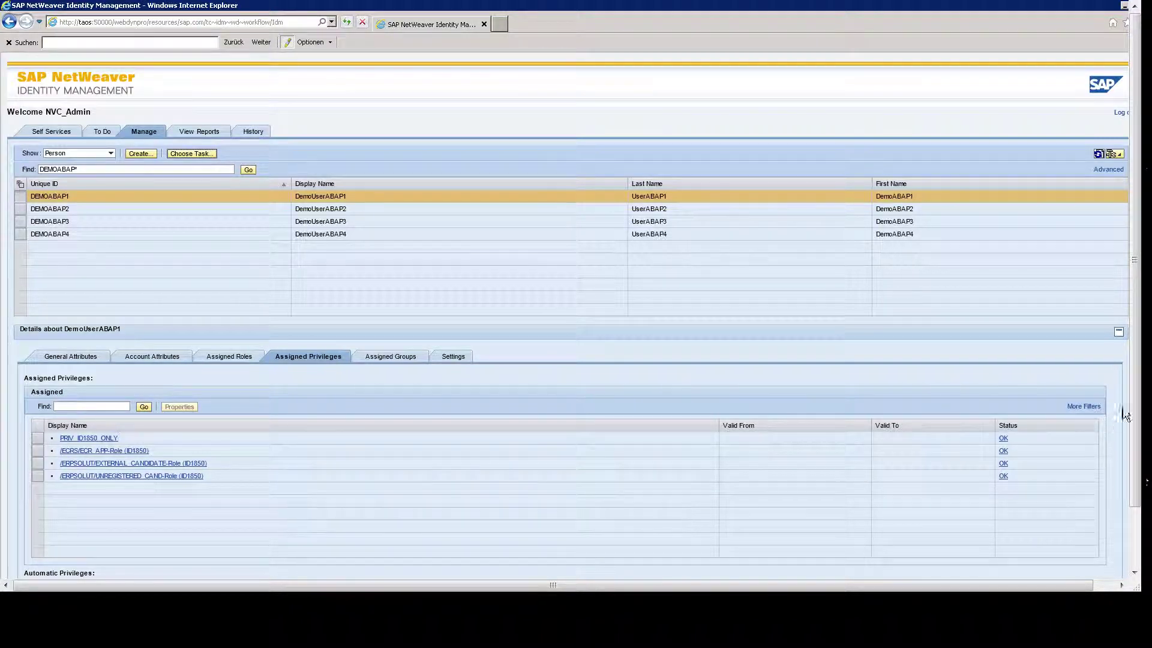
Switch to User Maintenance in SAP GUI and check the role assignments of user DEMOABAP1 again.
scroll(1128, 524, "down", 3)
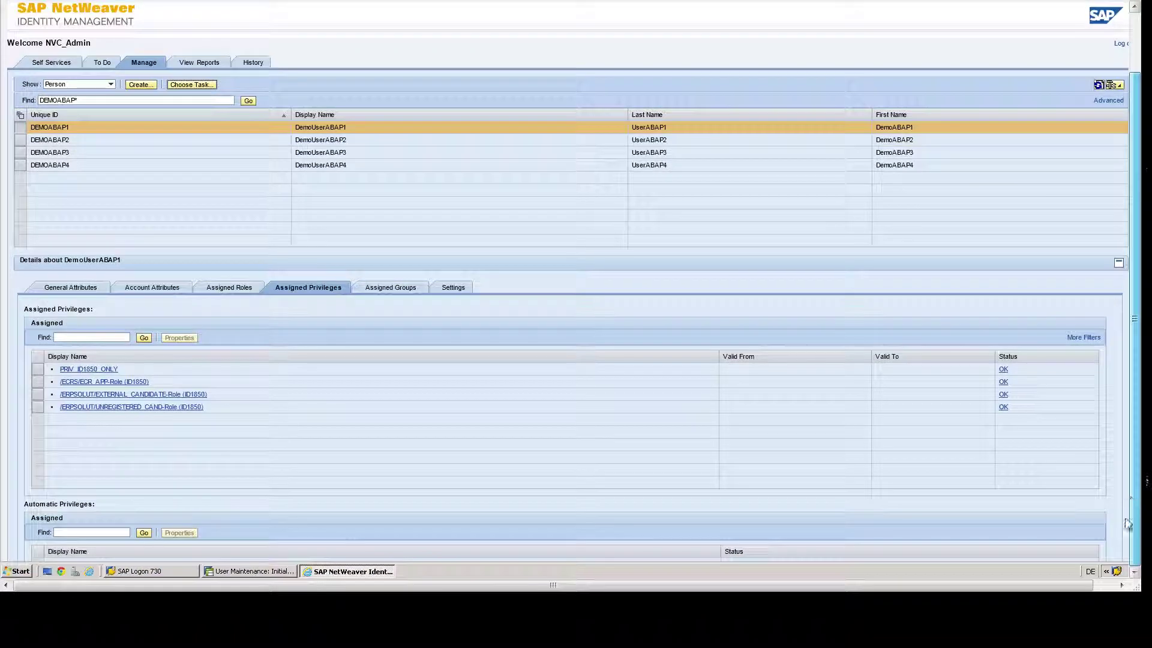
left_click(231, 571)
scroll(1130, 318, "up", 3)
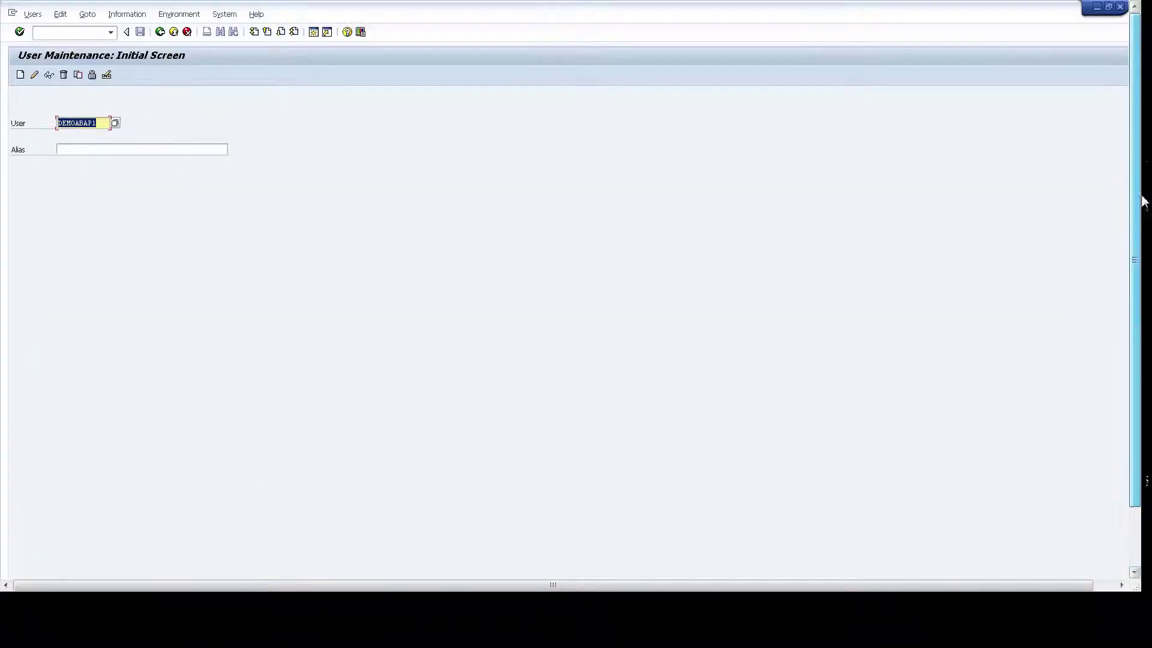
left_click(49, 75)
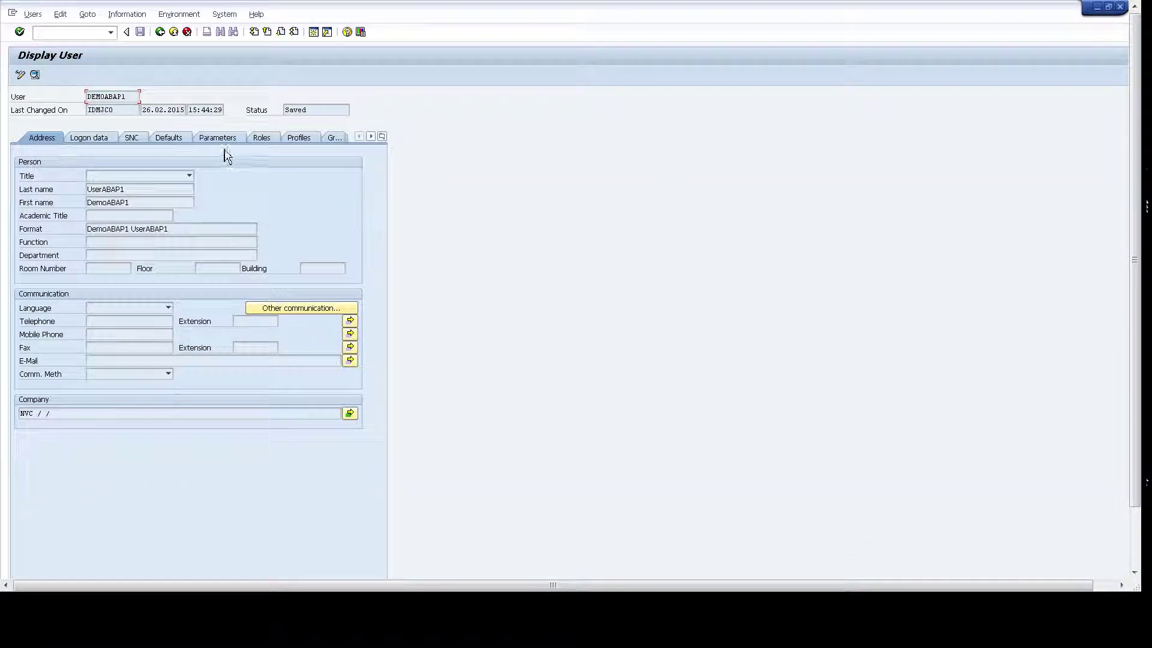
left_click(259, 139)
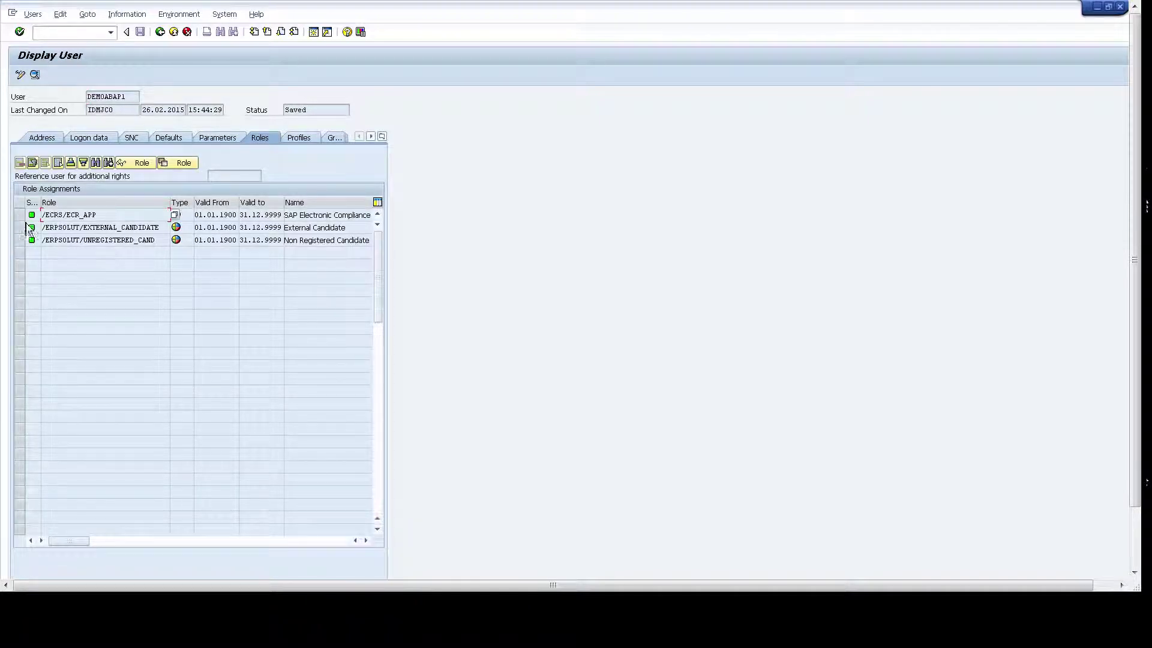
left_click(173, 32)
Display the record of user DEMOABAP2 and return to the initial User Maintenance screen.
left_click(102, 126)
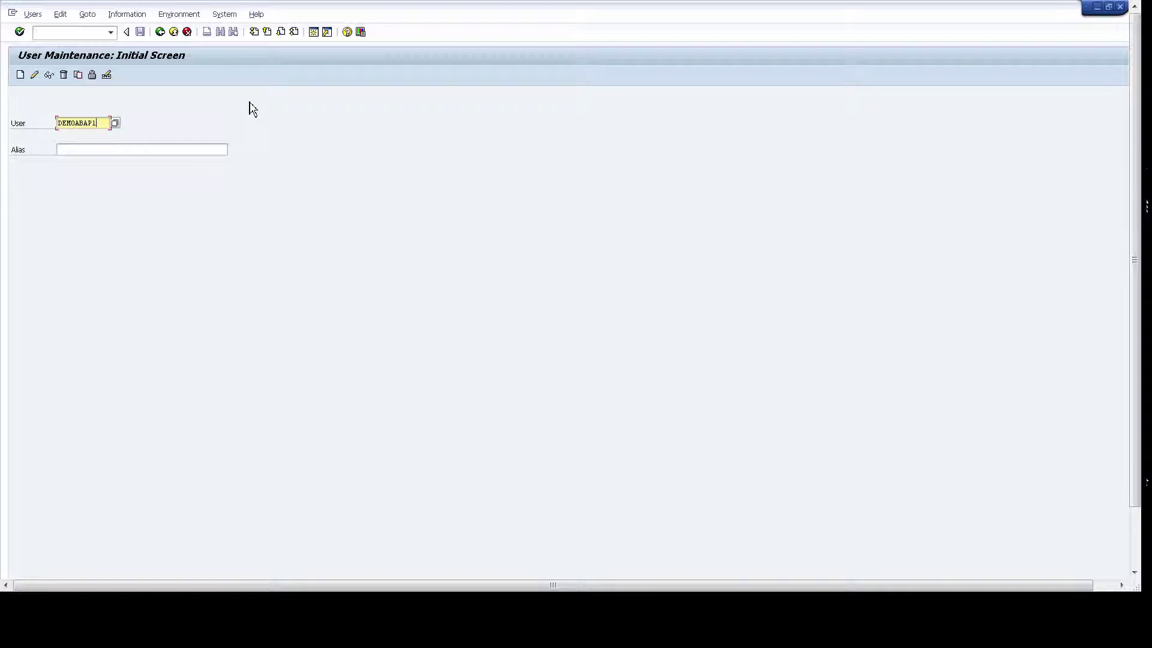
left_click(49, 74)
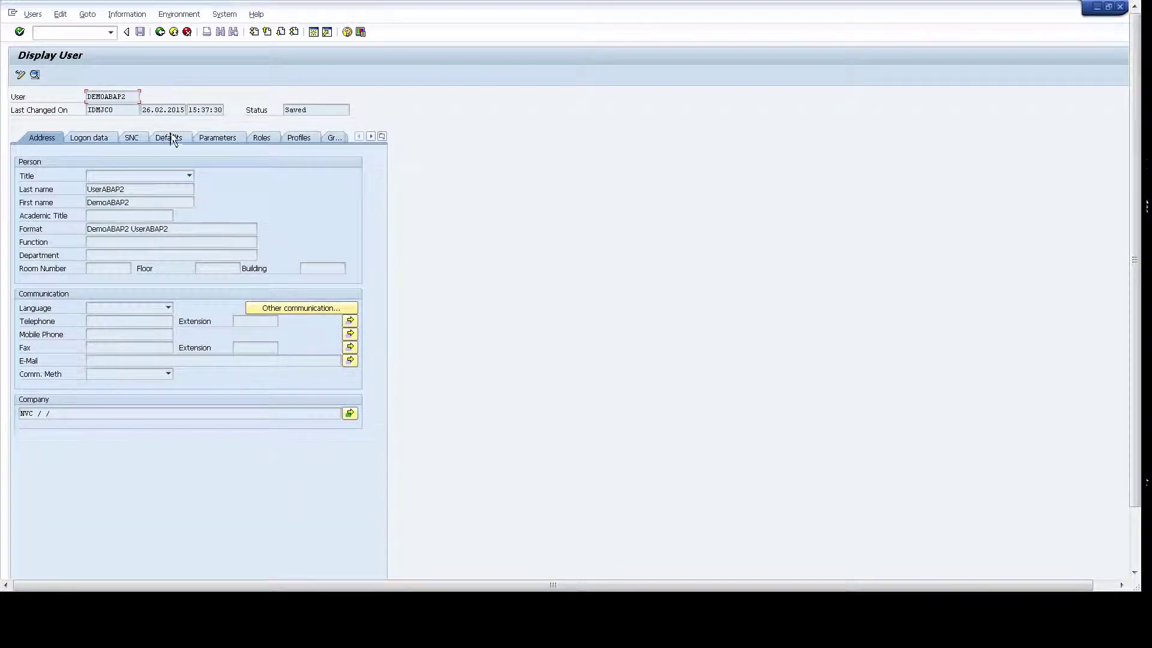
left_click(159, 32)
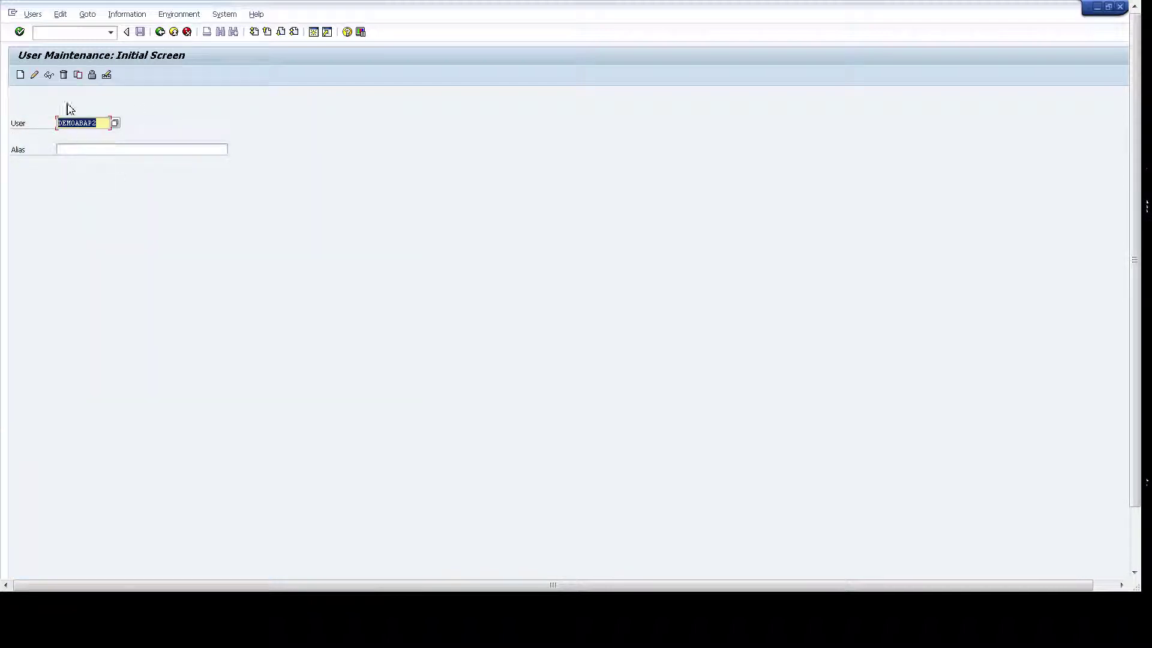
Delete user DEMOABAP2 from the ABAP system, and try to display the user to verify the deletion.
left_click(64, 75)
left_click(157, 274)
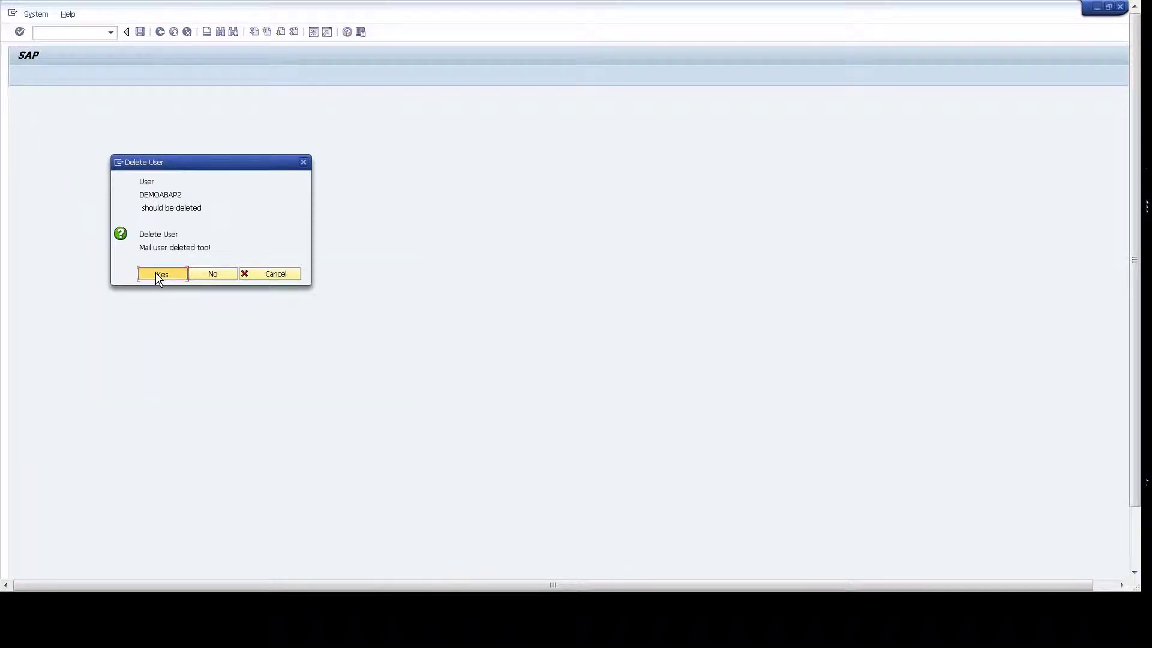
left_click(49, 75)
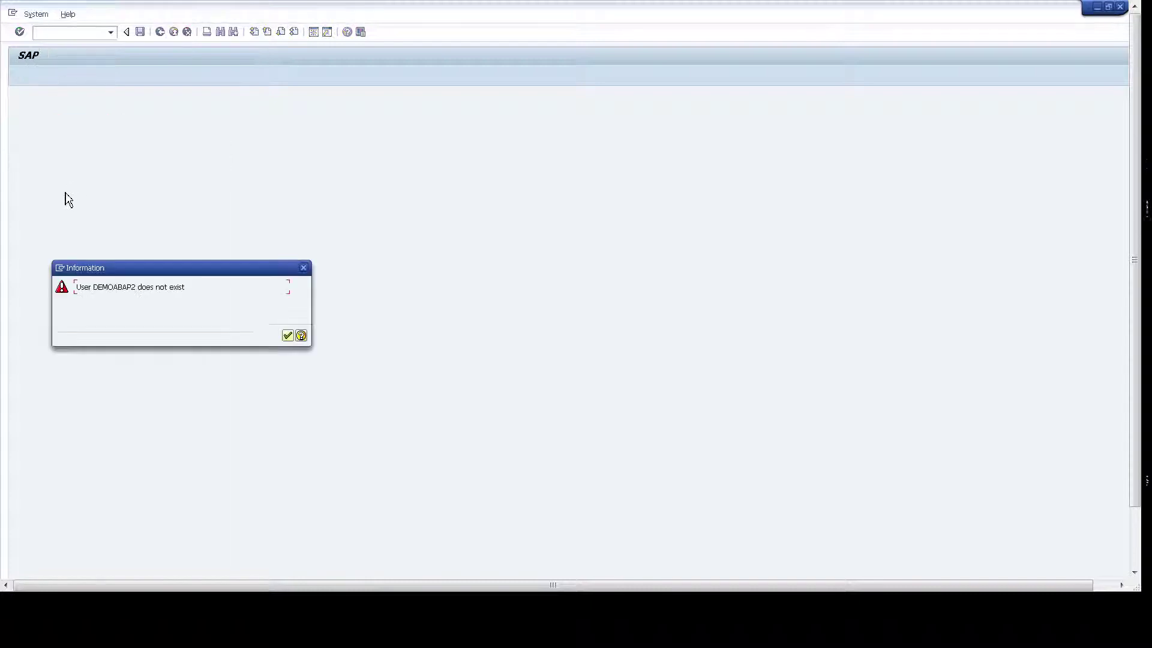
left_click(288, 335)
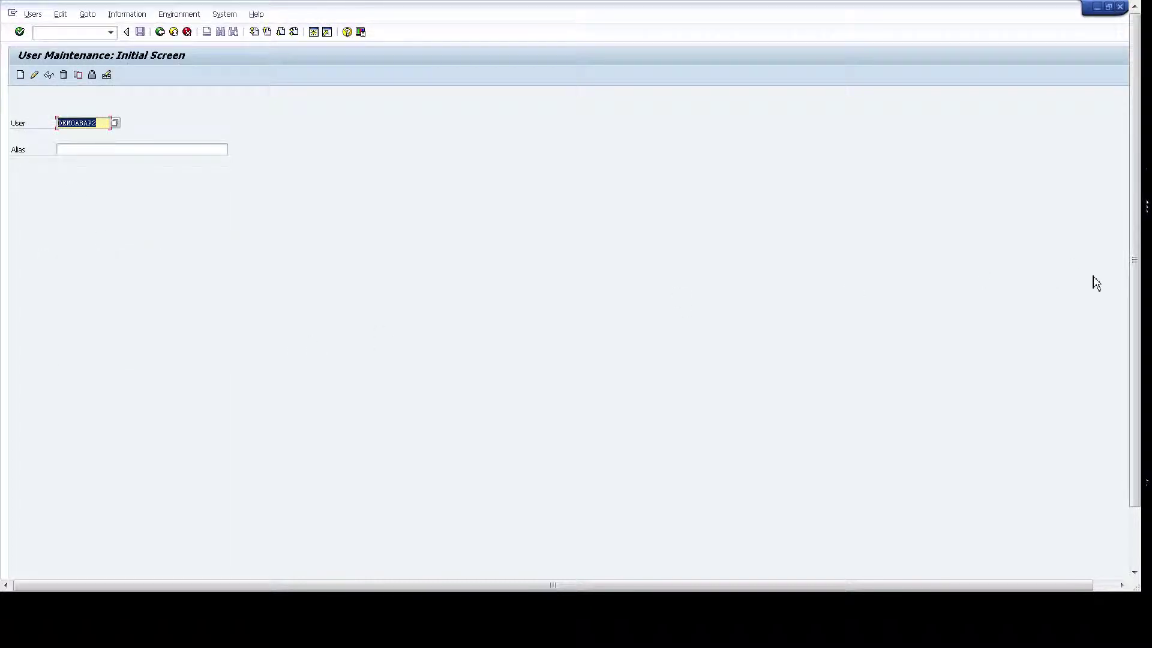
Switch to SAP NetWeaver Identity Management and run the Reconcile user (authorizations, masterdata, password) task for DEMOABAP2, closing the task page when done.
left_click(360, 572)
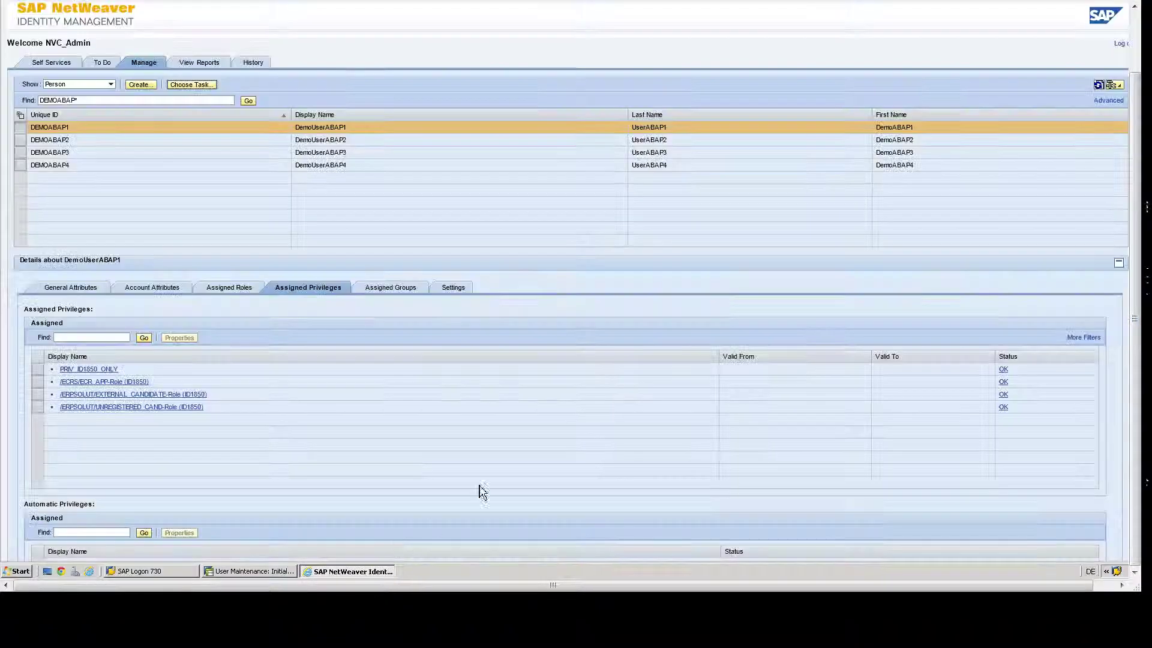
left_click(325, 142)
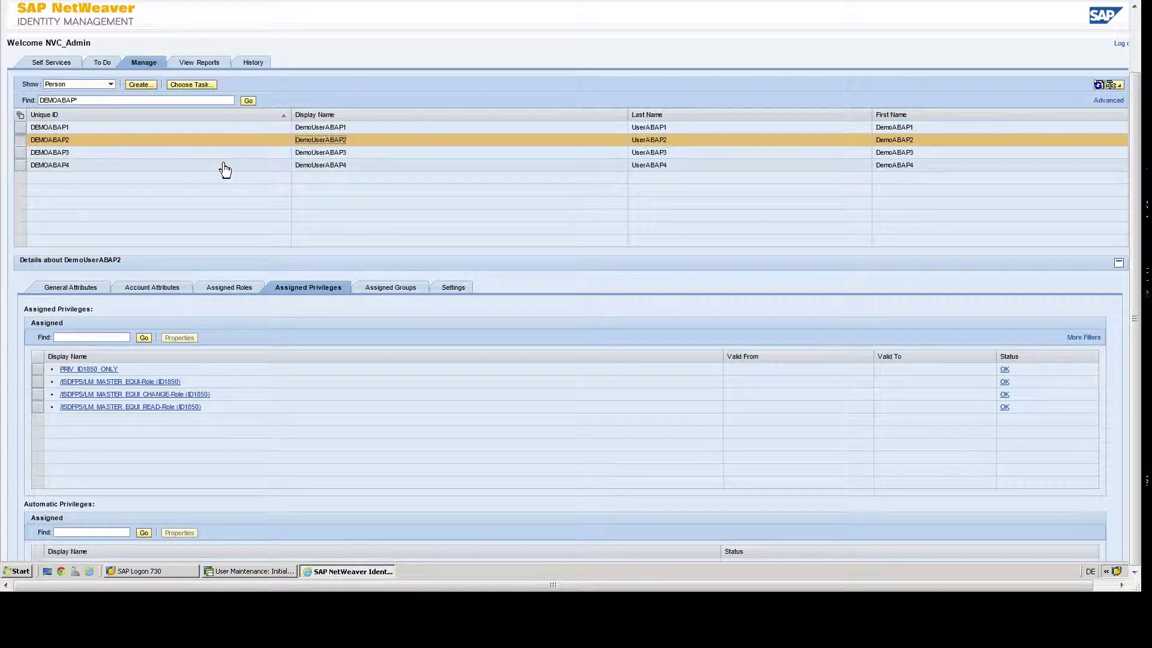
left_click(203, 90)
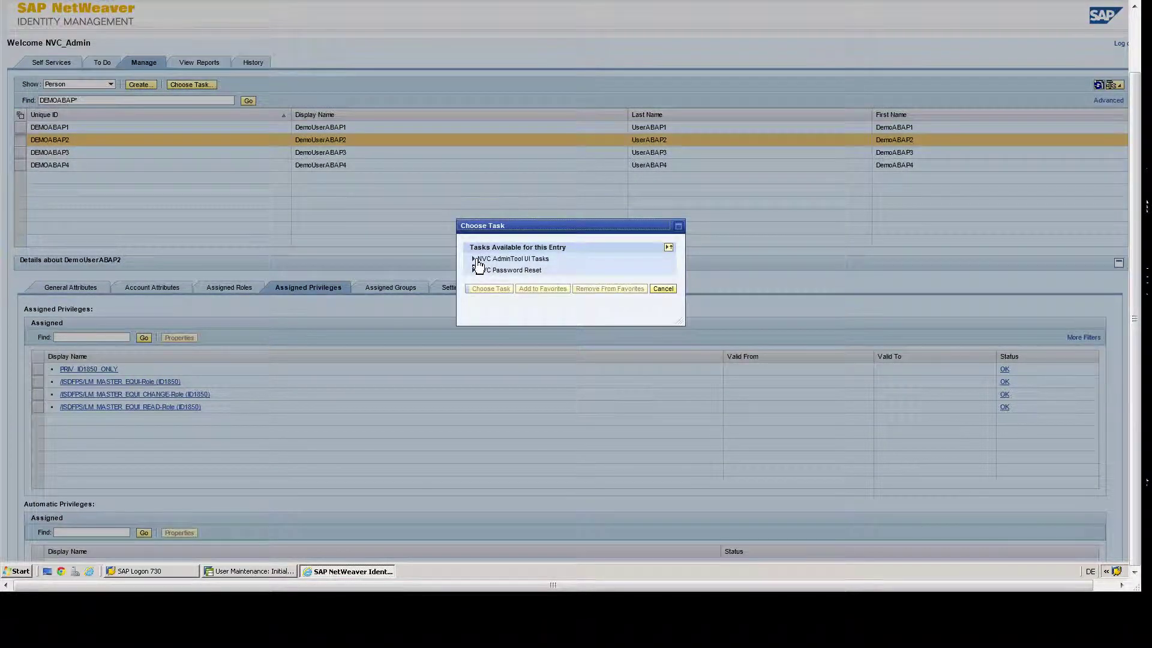
left_click(474, 258)
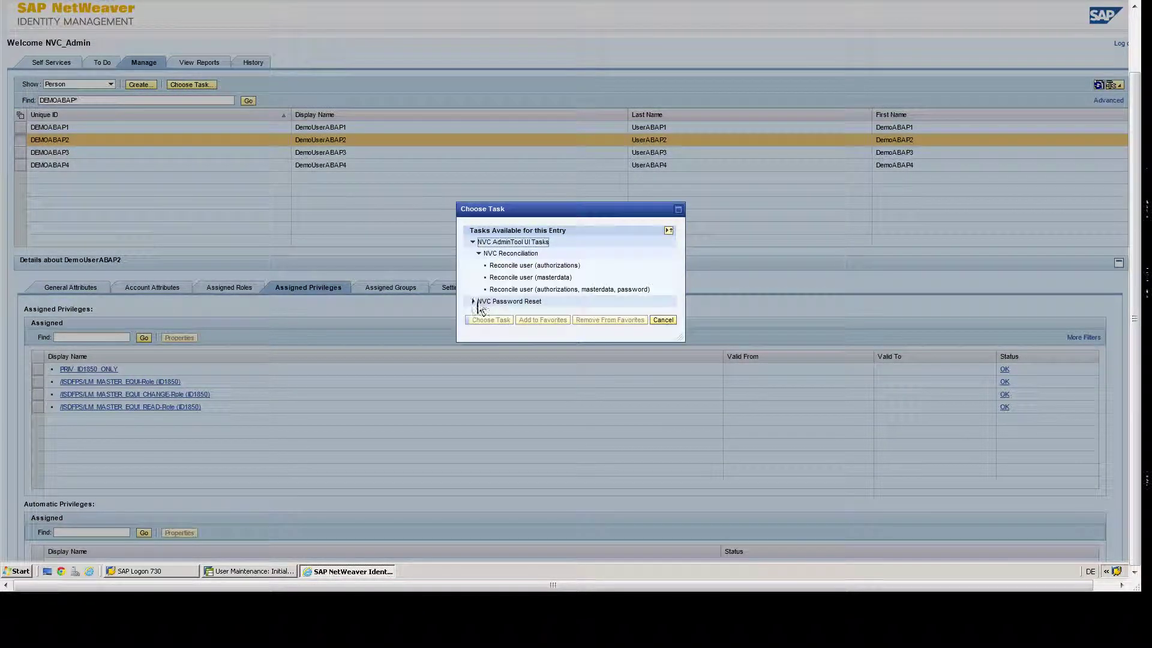
left_click(531, 266)
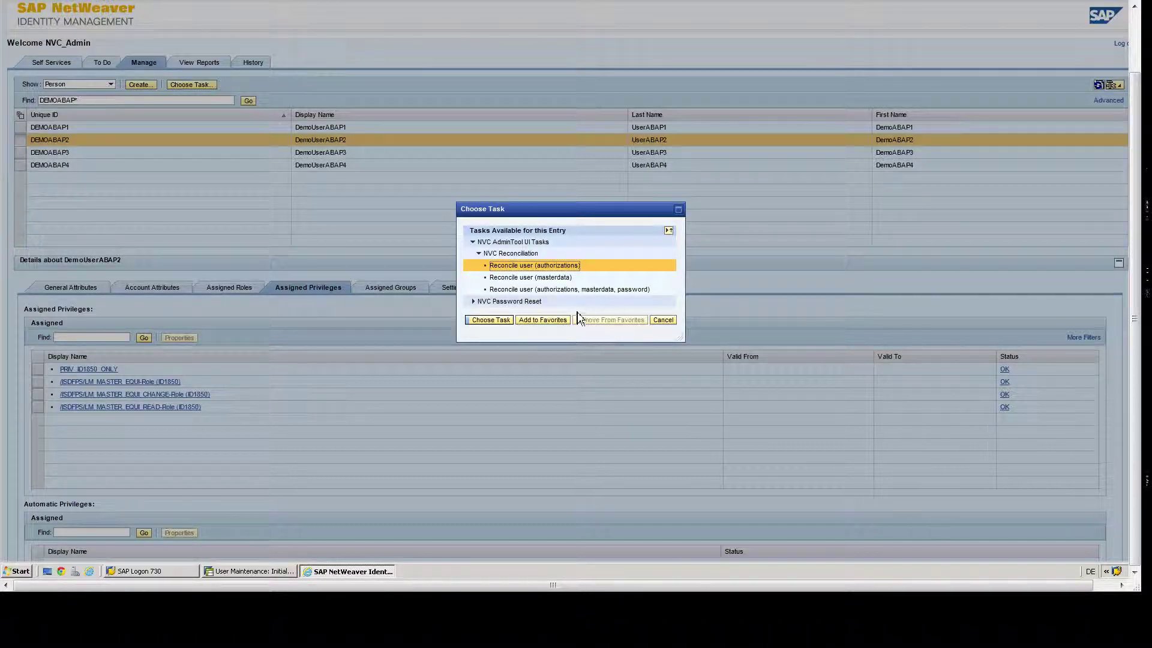
left_click(526, 290)
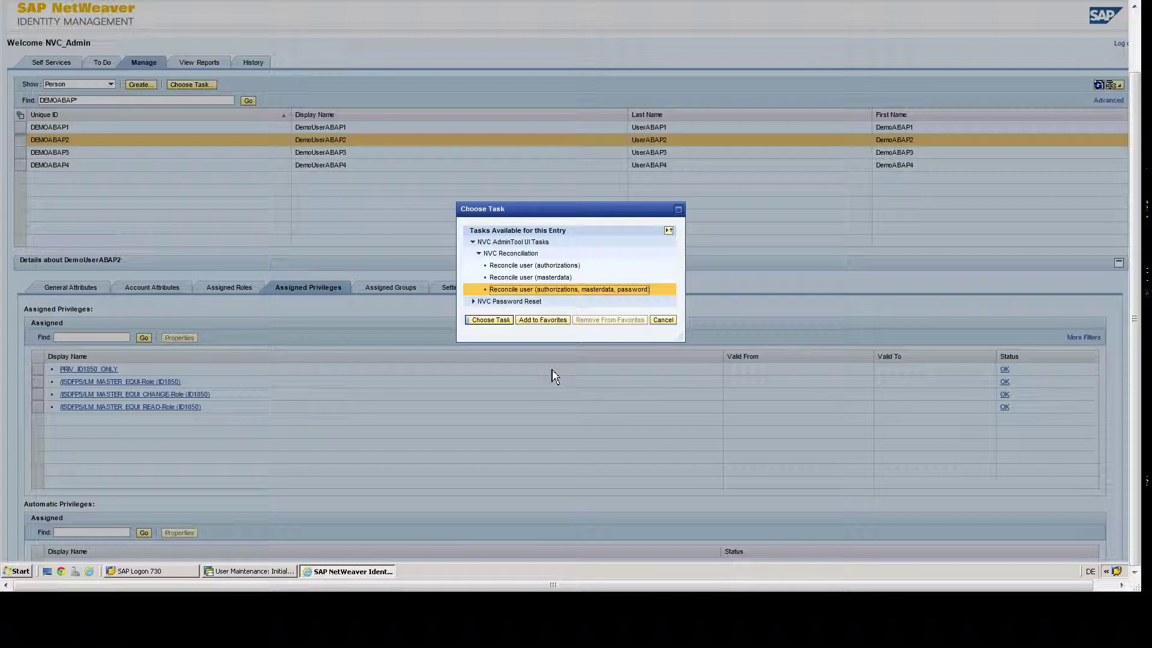
left_click(486, 324)
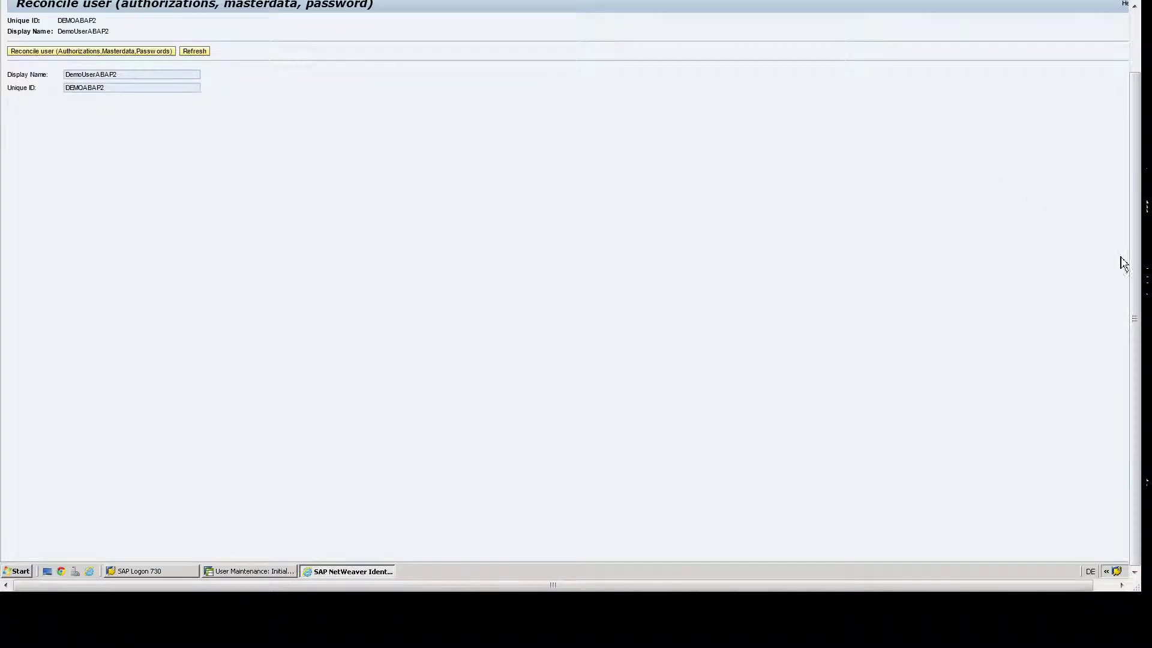
left_click(52, 122)
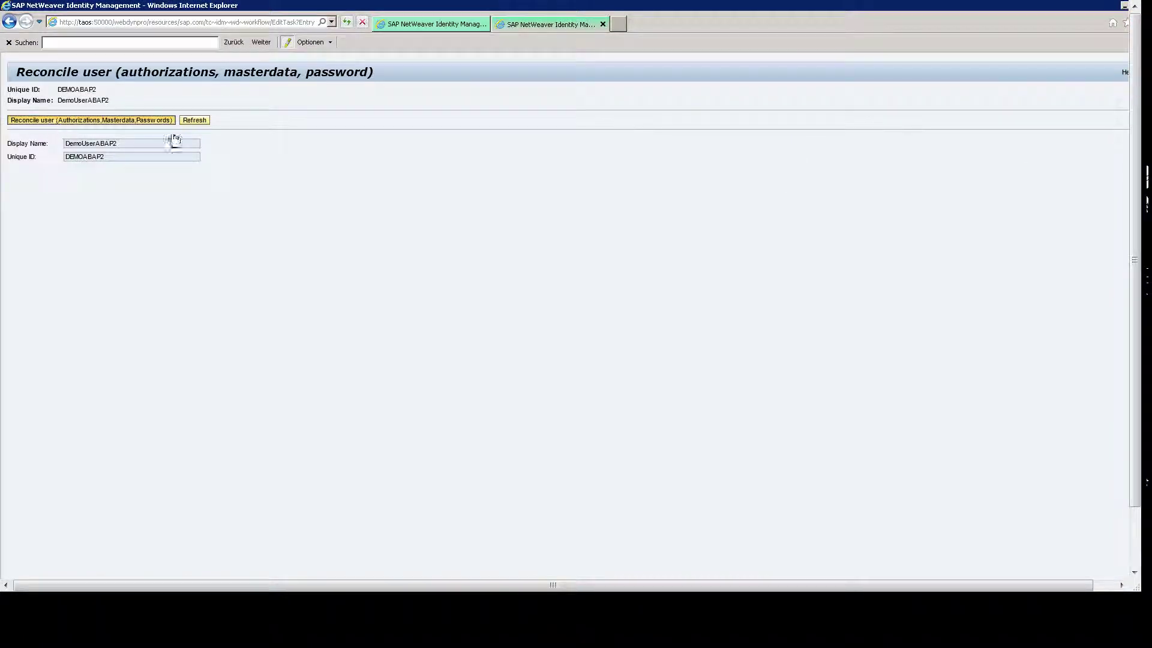
left_click(603, 24)
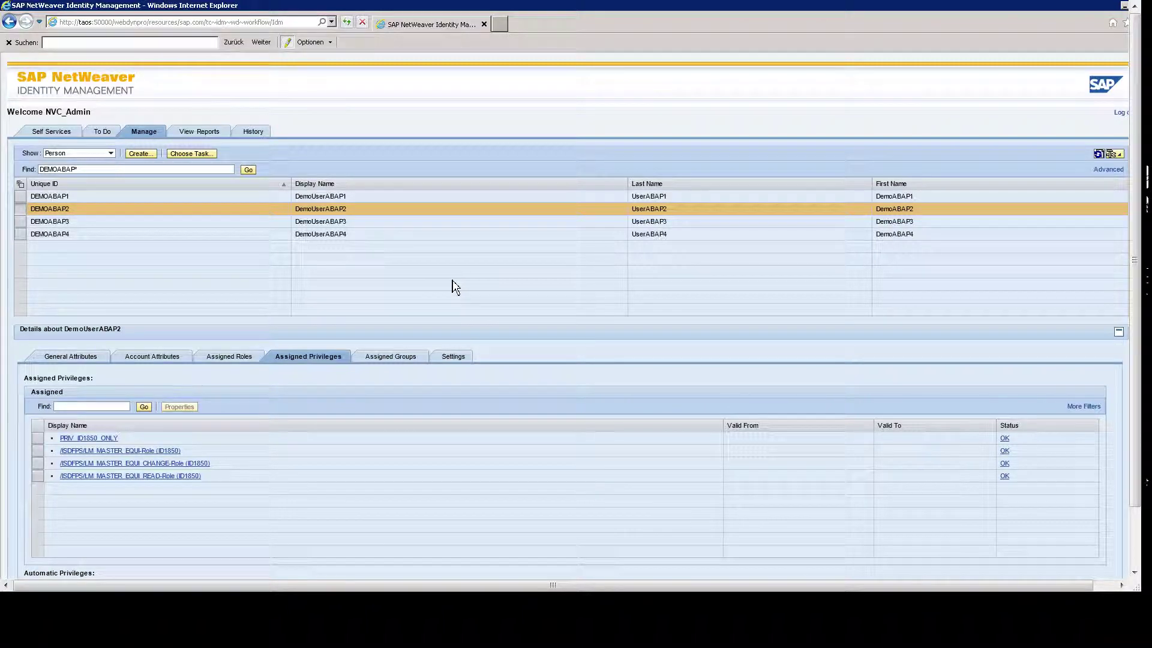
Switch to User Maintenance in SAP GUI and check the role assignments of user DEMOABAP2, returning to the initial screen.
scroll(434, 551, "down", 2)
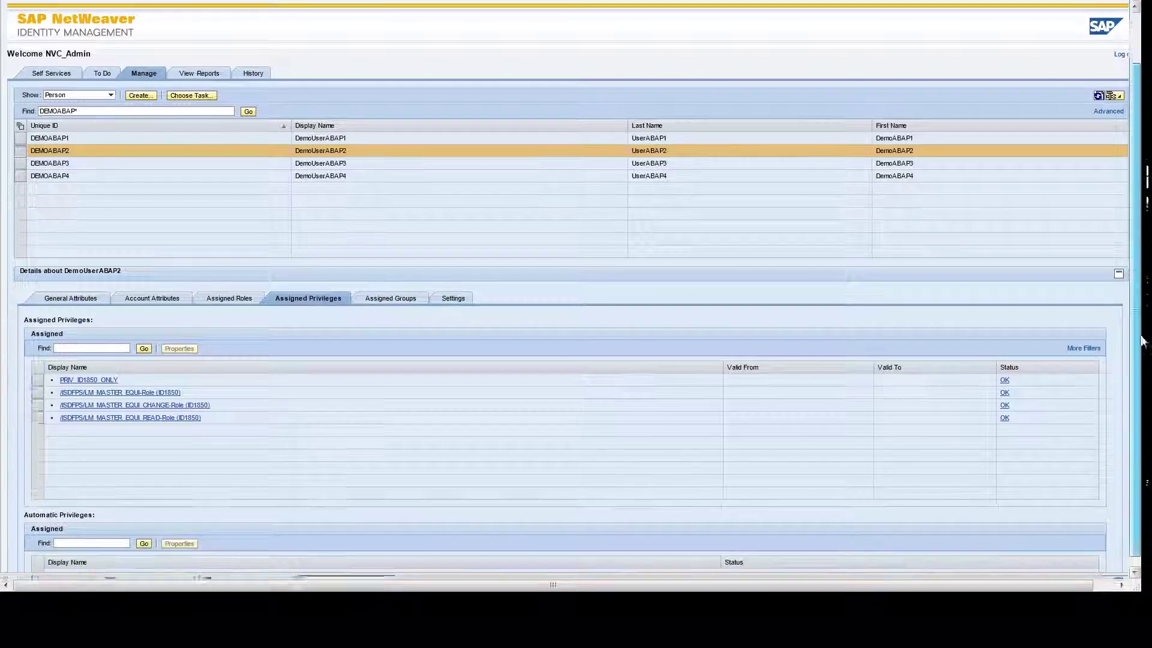
left_click(264, 572)
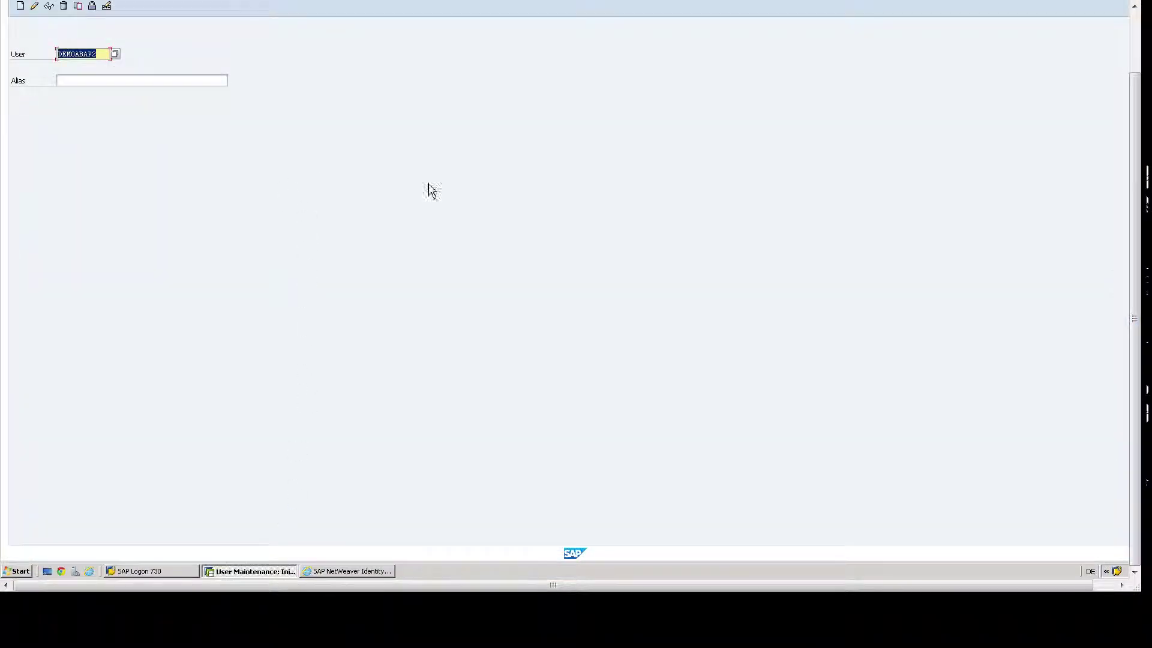
scroll(1134, 289, "up", 2)
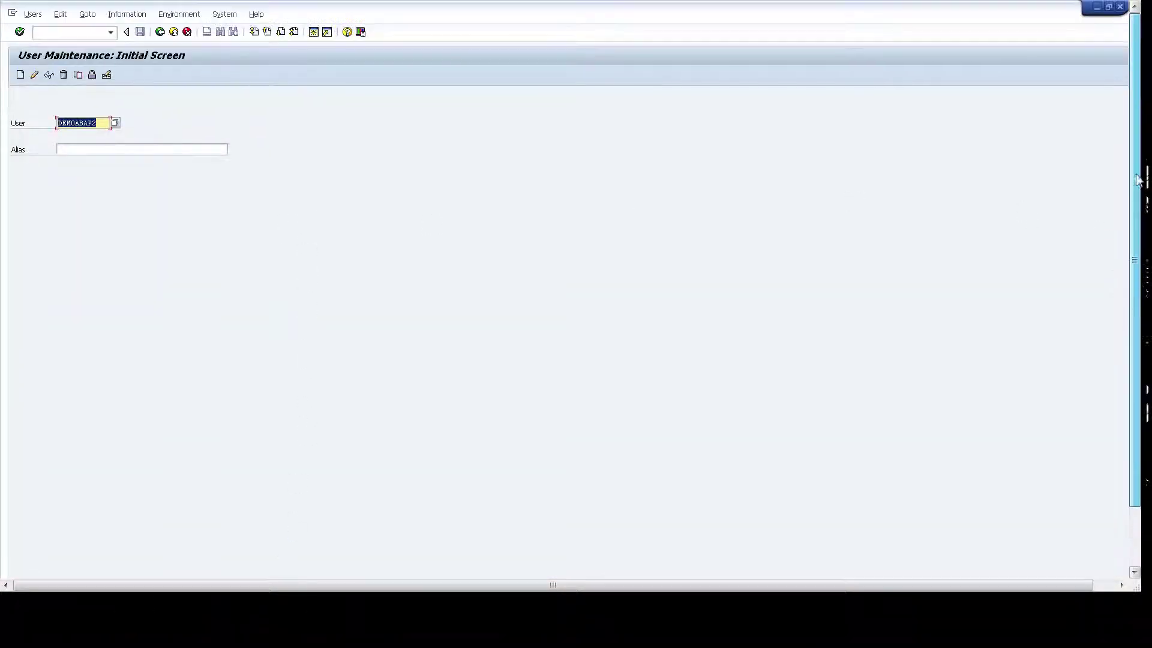
left_click(48, 73)
left_click(265, 143)
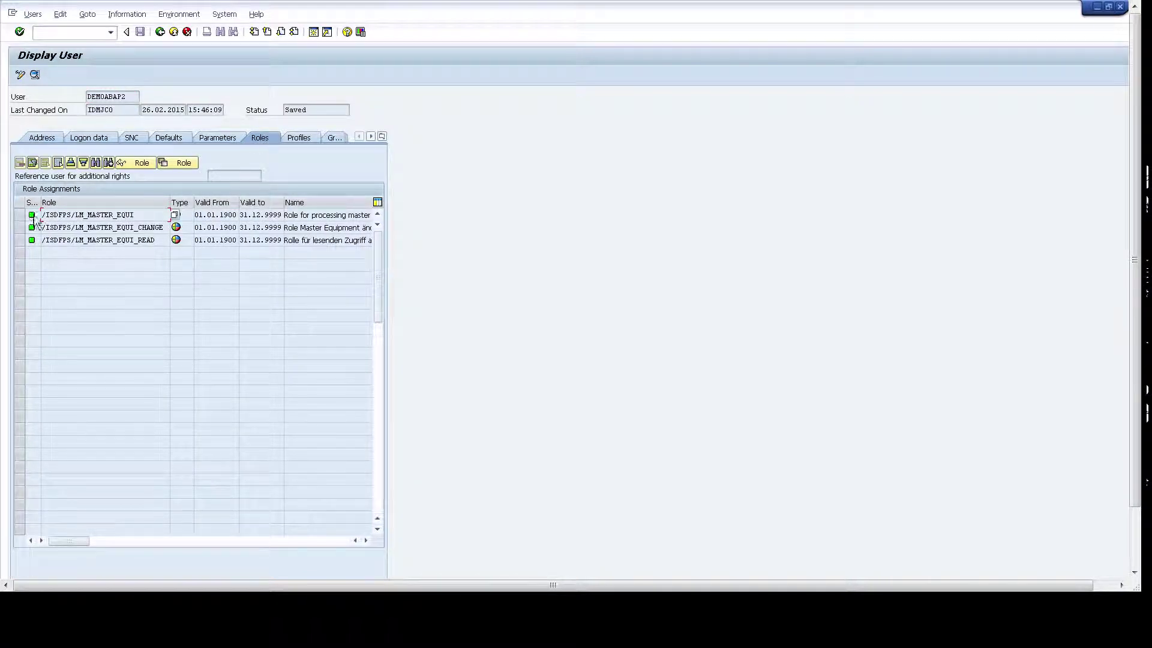
left_click(174, 33)
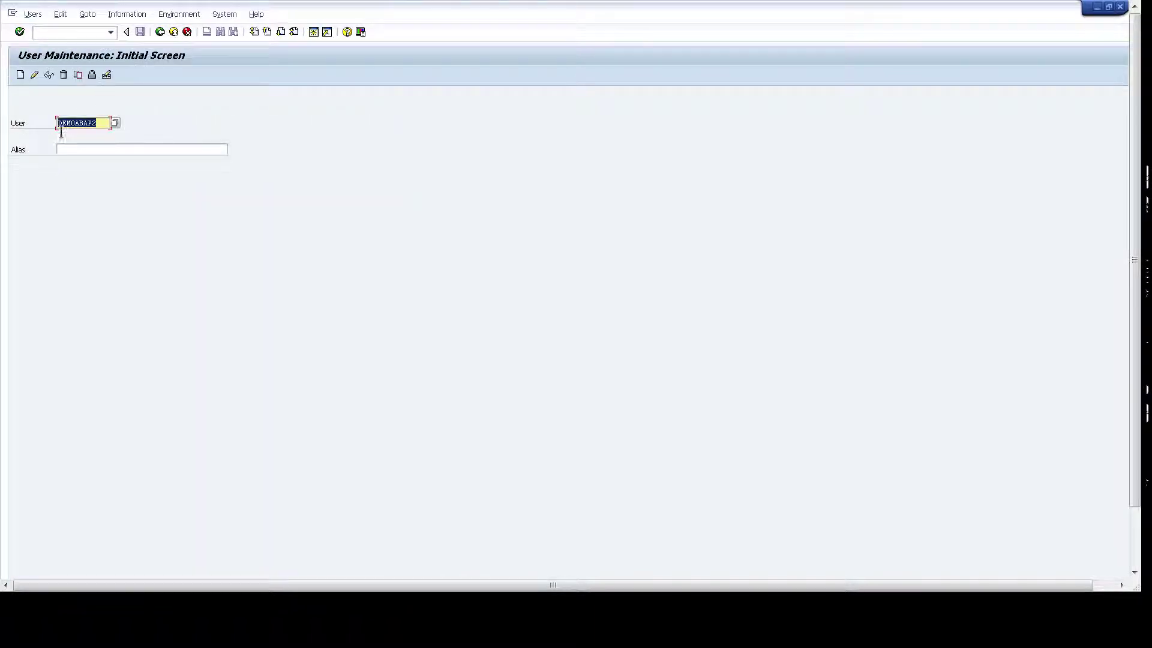
Change the last name of ABAP user DEMOABAP3 to Changeit and save the user.
left_click(102, 123)
key("BackSpace")
type("3")
left_click(35, 75)
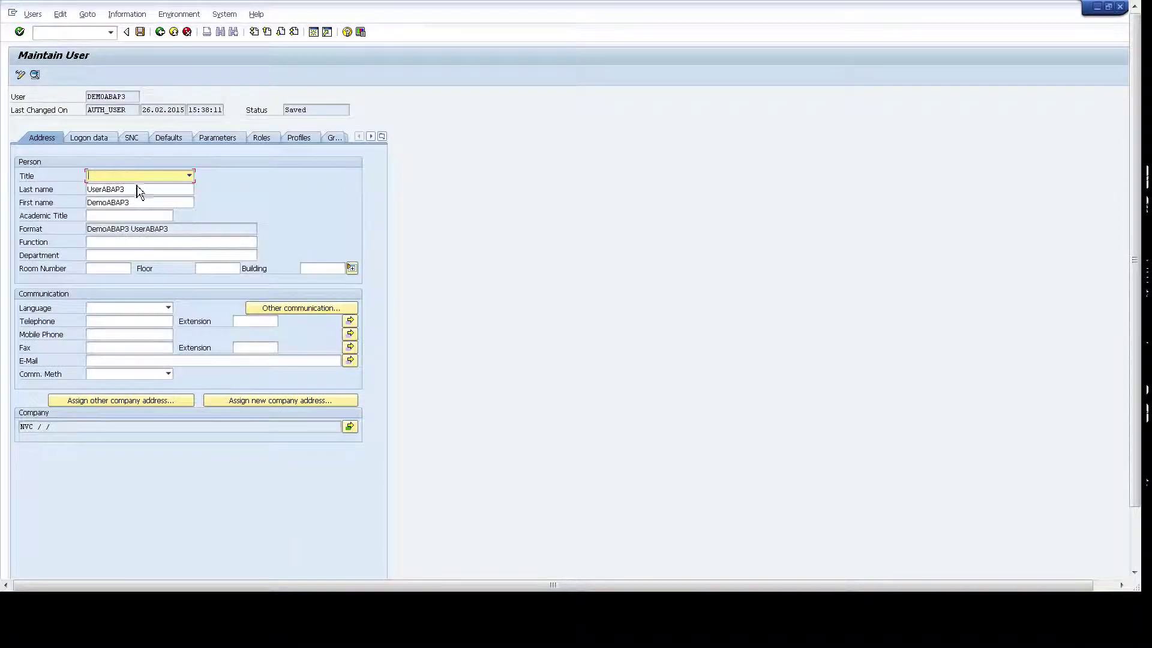
left_click_drag(144, 189, 53, 187)
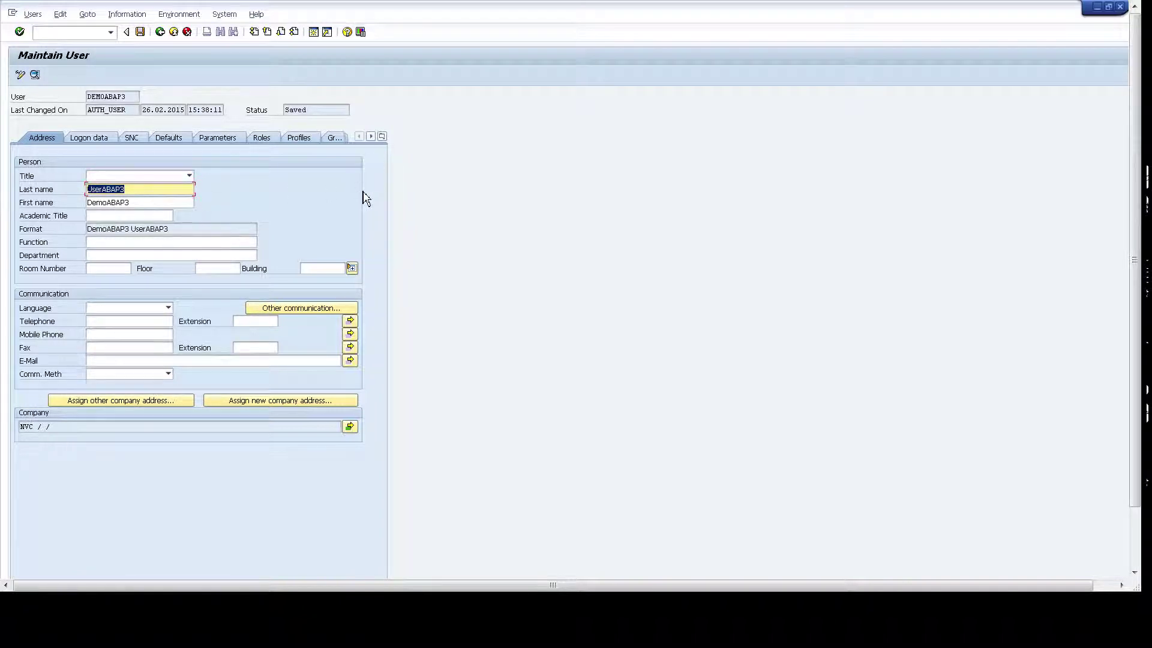
type("Changed")
key("BackSpace")
type("it")
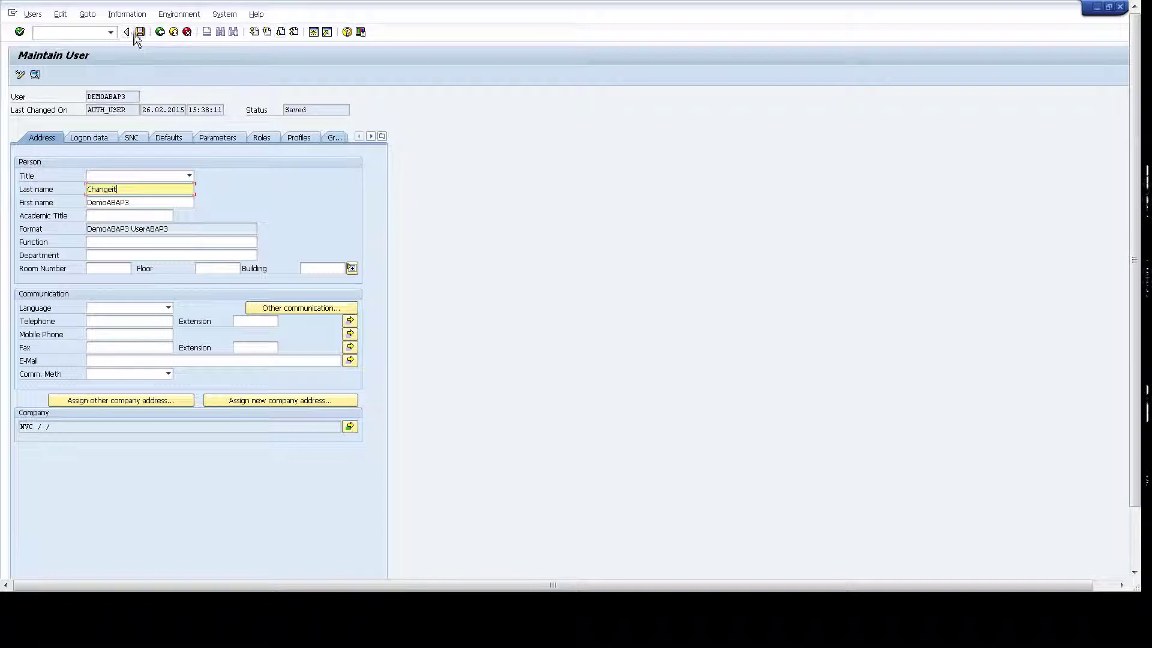
left_click(139, 32)
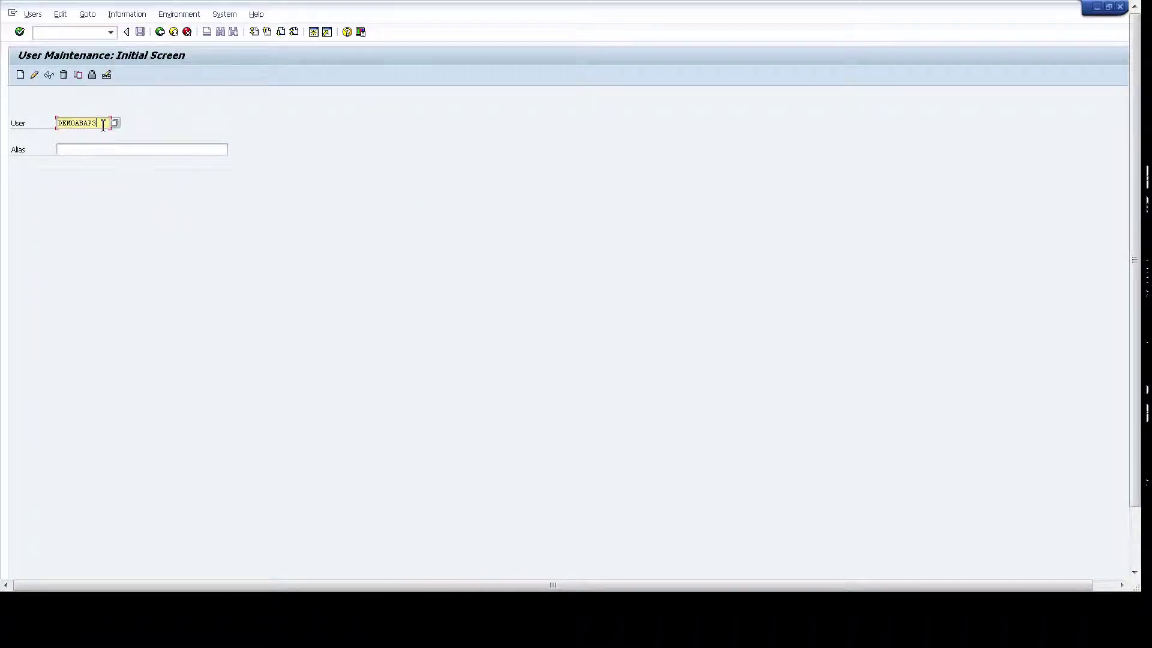
Change the last name of ABAP user DEMOABAP4 to Thisiswrong and save the user.
left_click(34, 75)
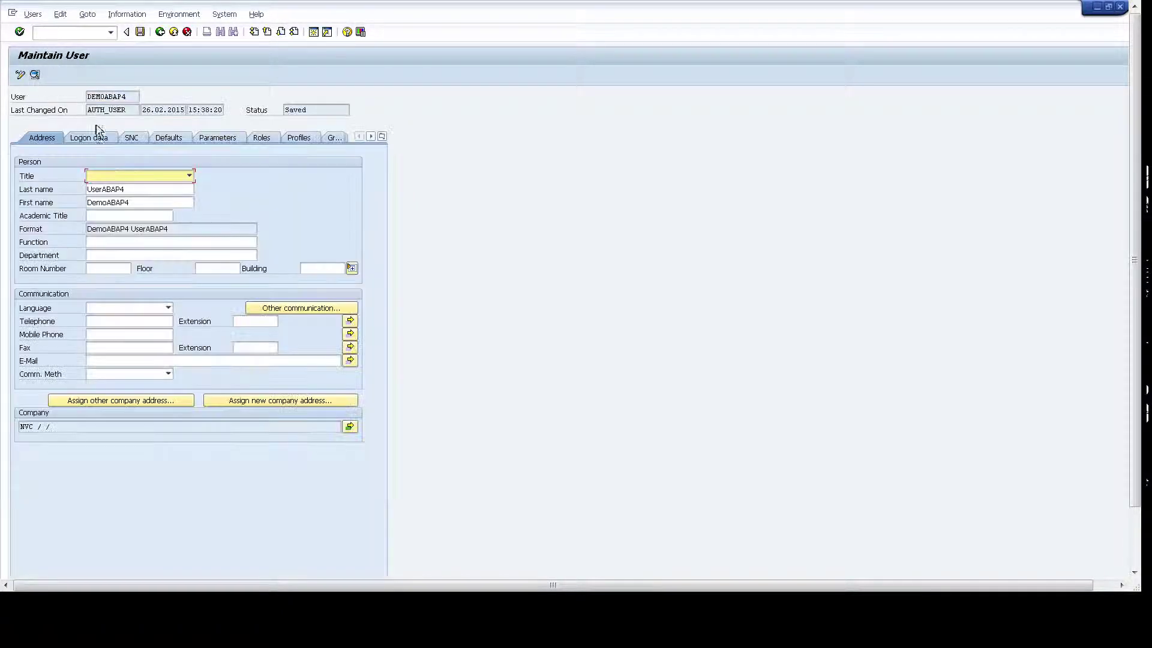
left_click_drag(129, 189, 47, 185)
type("Thisiswrong")
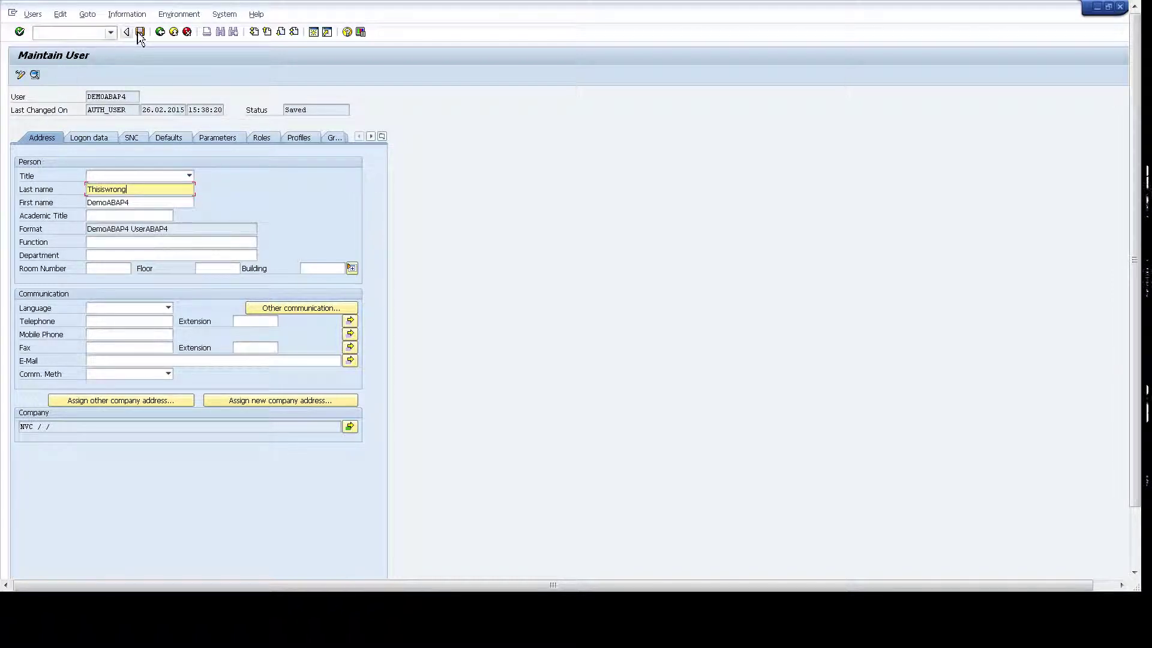
left_click(140, 33)
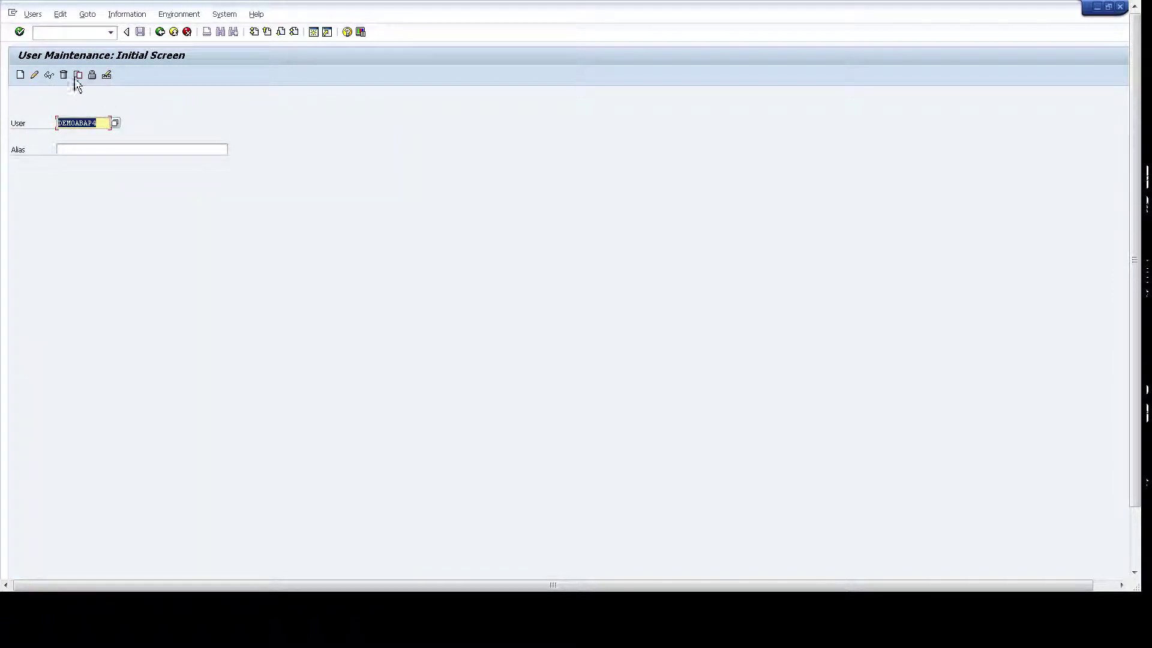
Display users DEMOABAP4 and DEMOABAP3 one after the other to check their last names, returning to the initial screen.
left_click(48, 75)
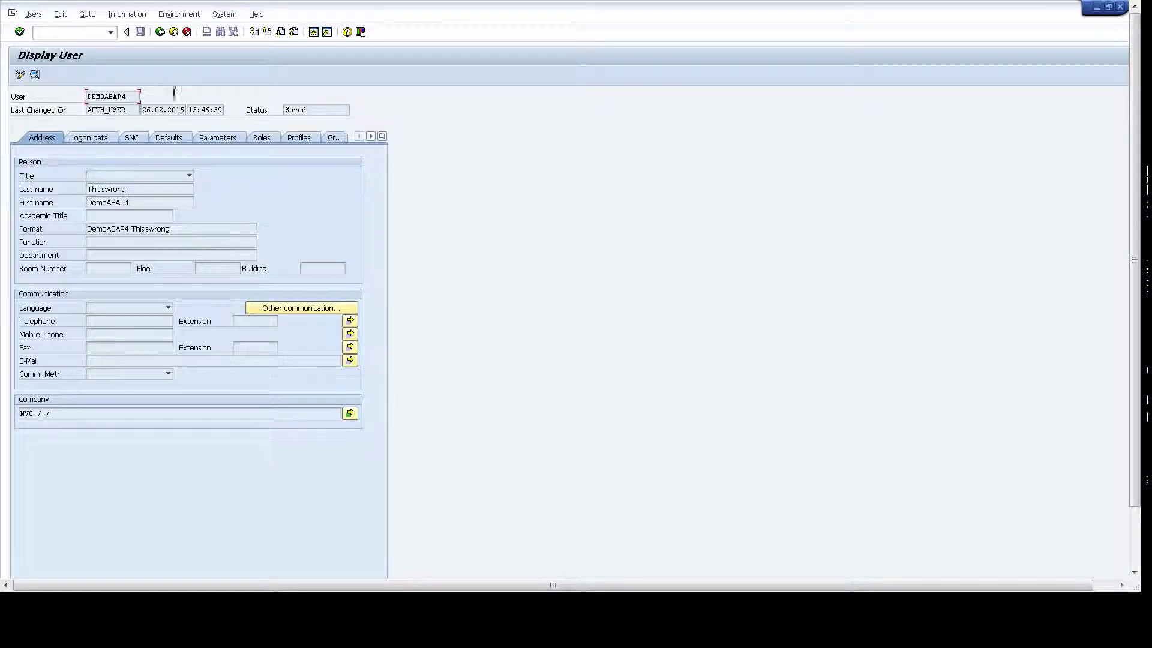
left_click(160, 31)
left_click(105, 124)
key("BackSpace")
type("3")
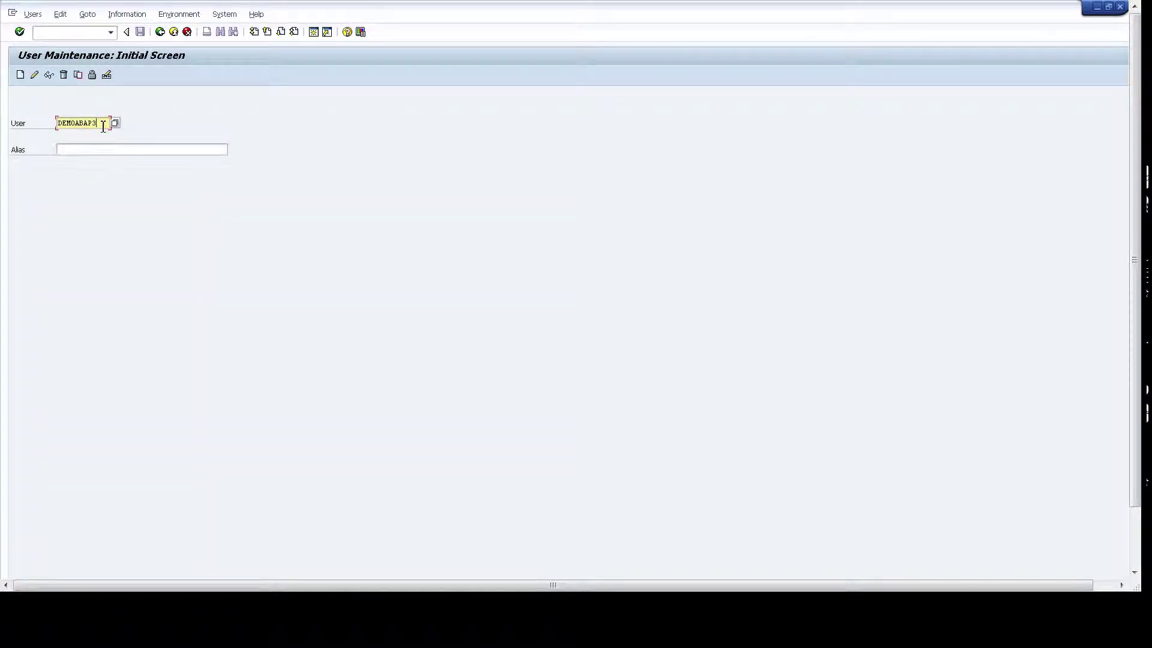
left_click(50, 76)
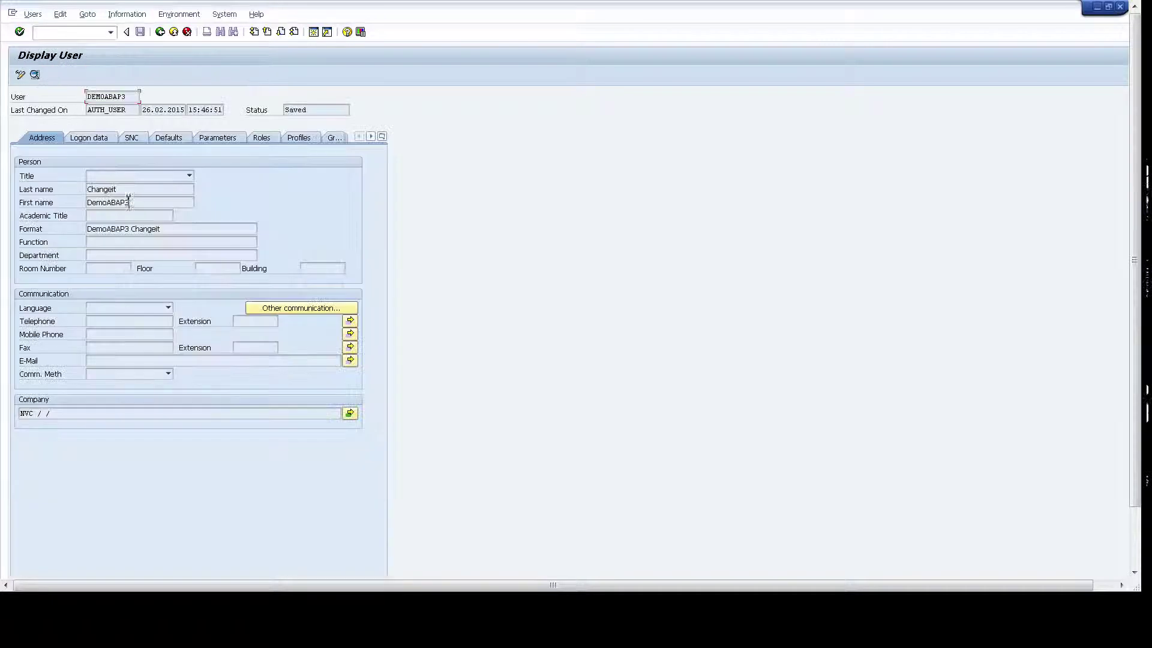
left_click(173, 32)
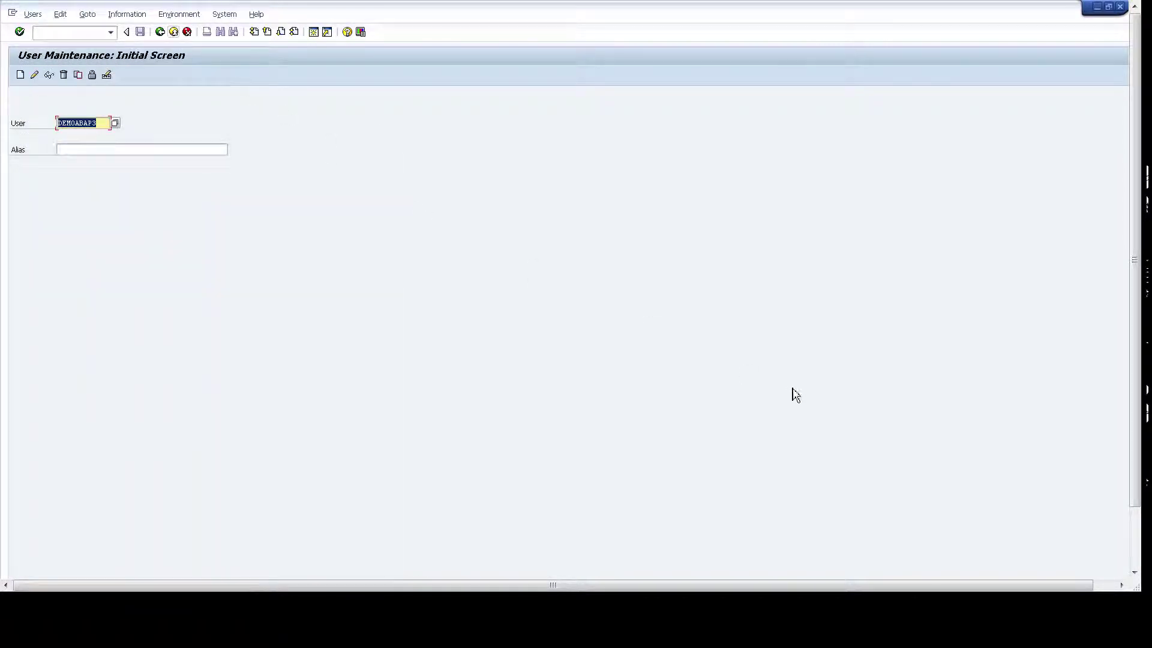
Switch to SAP NetWeaver Identity Management, search for all entries of type System with *, and select the SYSTEM entry.
left_click_drag(1133, 384, 1140, 453)
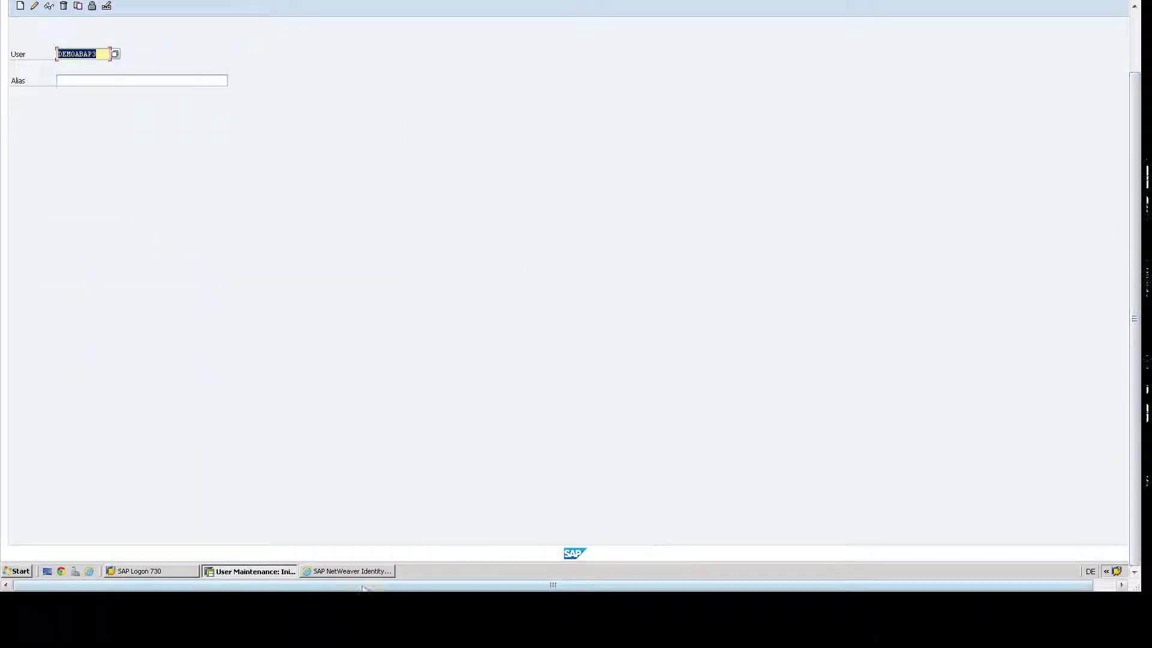
left_click(348, 571)
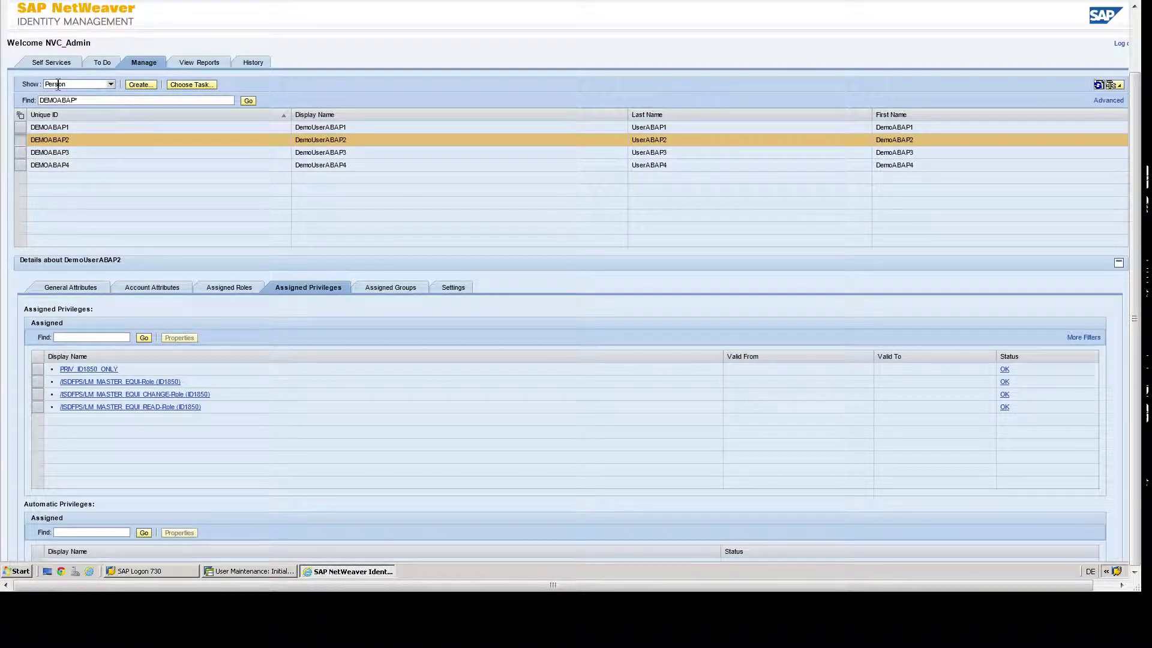
left_click(110, 85)
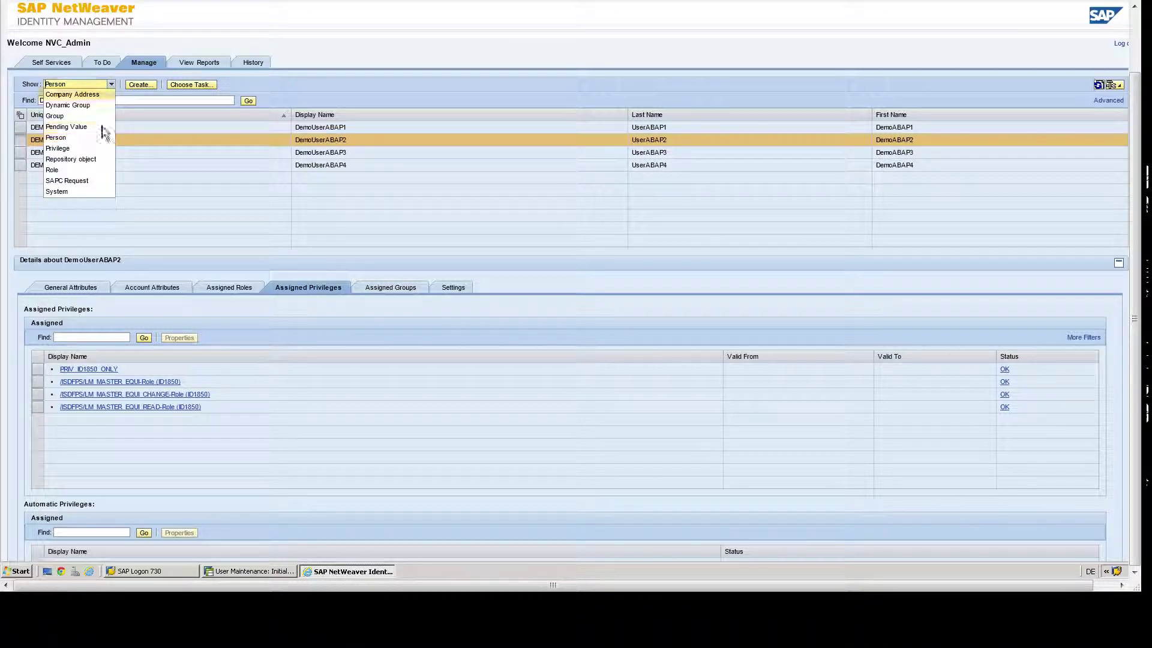
left_click(63, 192)
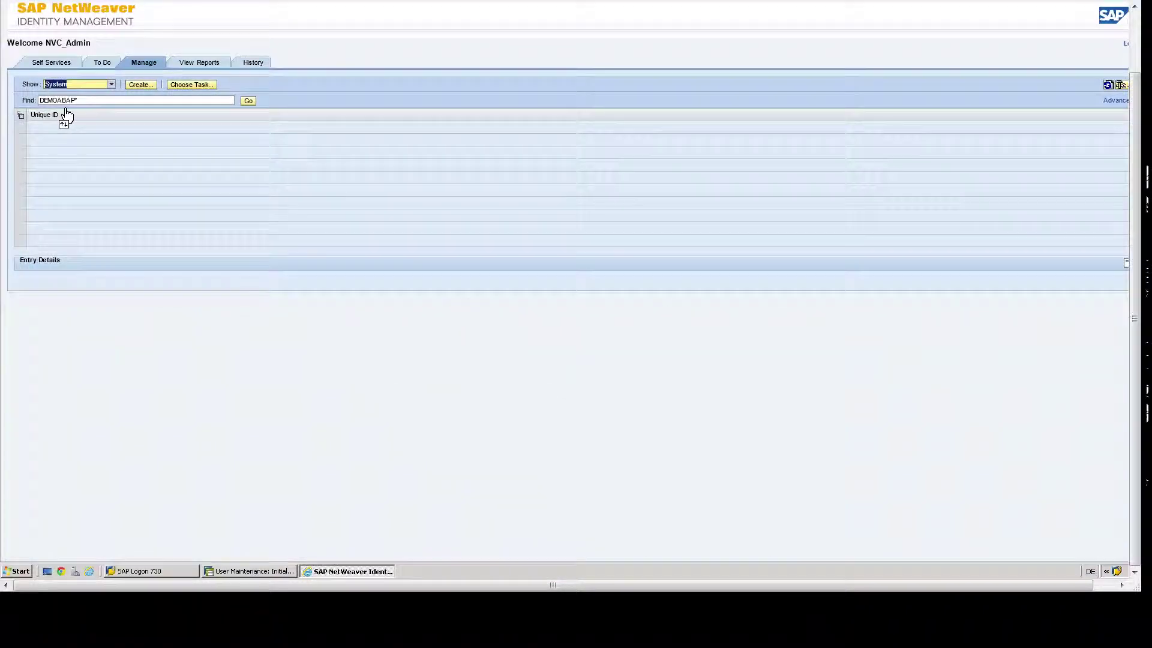
left_click(93, 102)
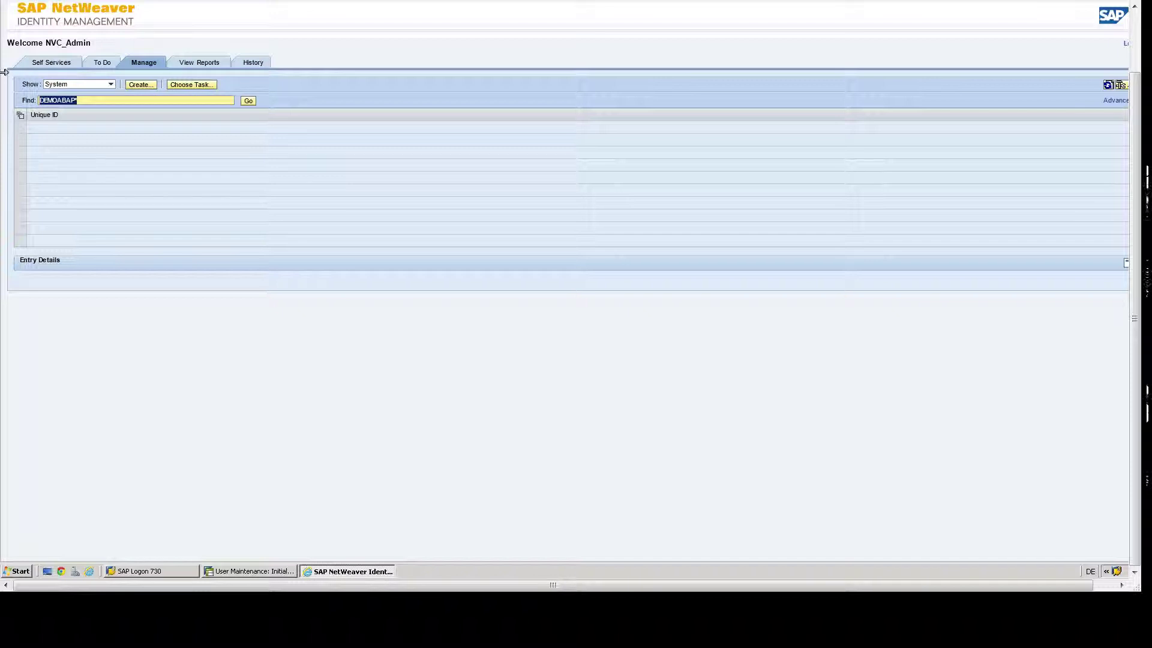
type("*")
key("Return")
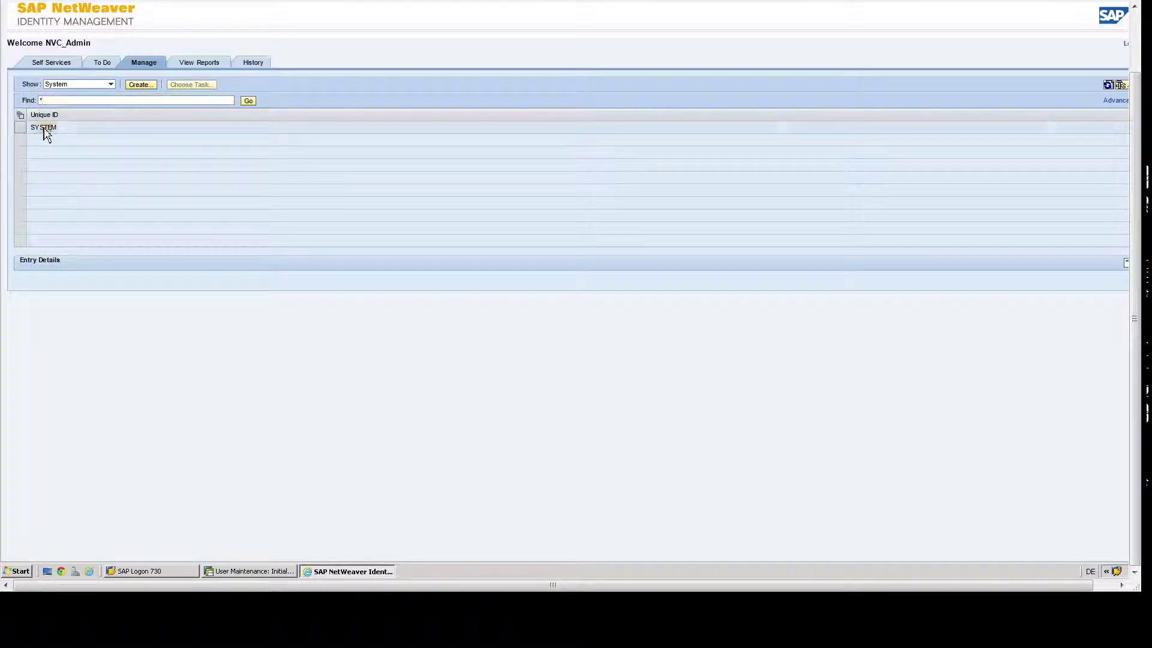
left_click(46, 131)
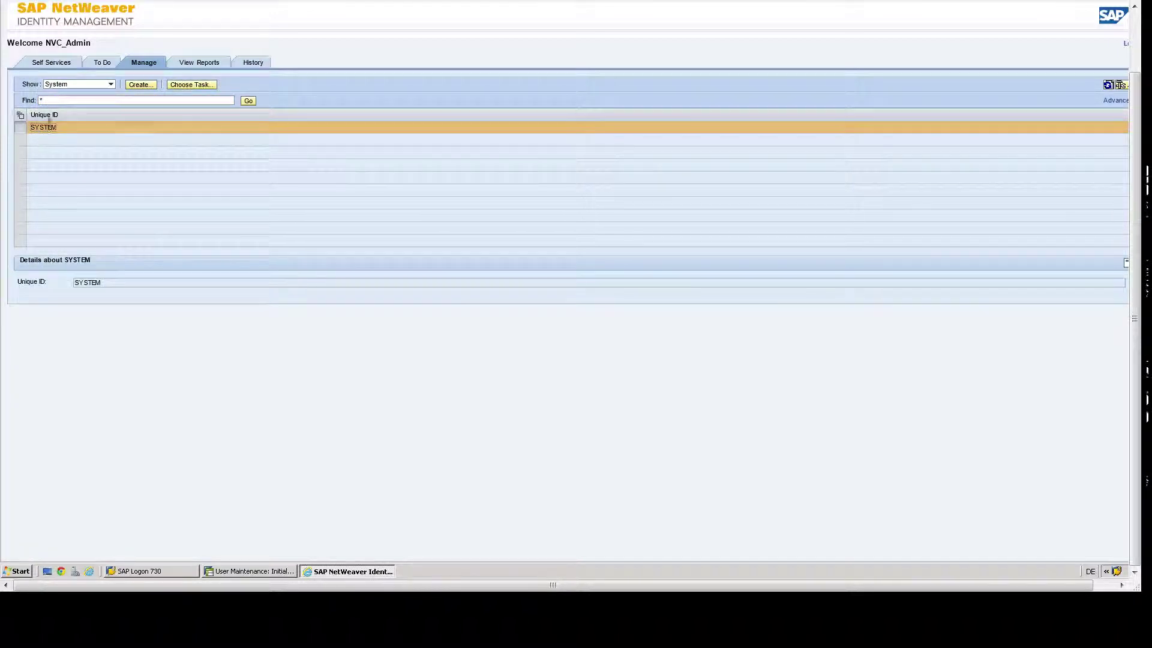
Open the NVC Reconciliation task Reconcile repositories (masterdata) for the SYSTEM entry.
left_click(201, 88)
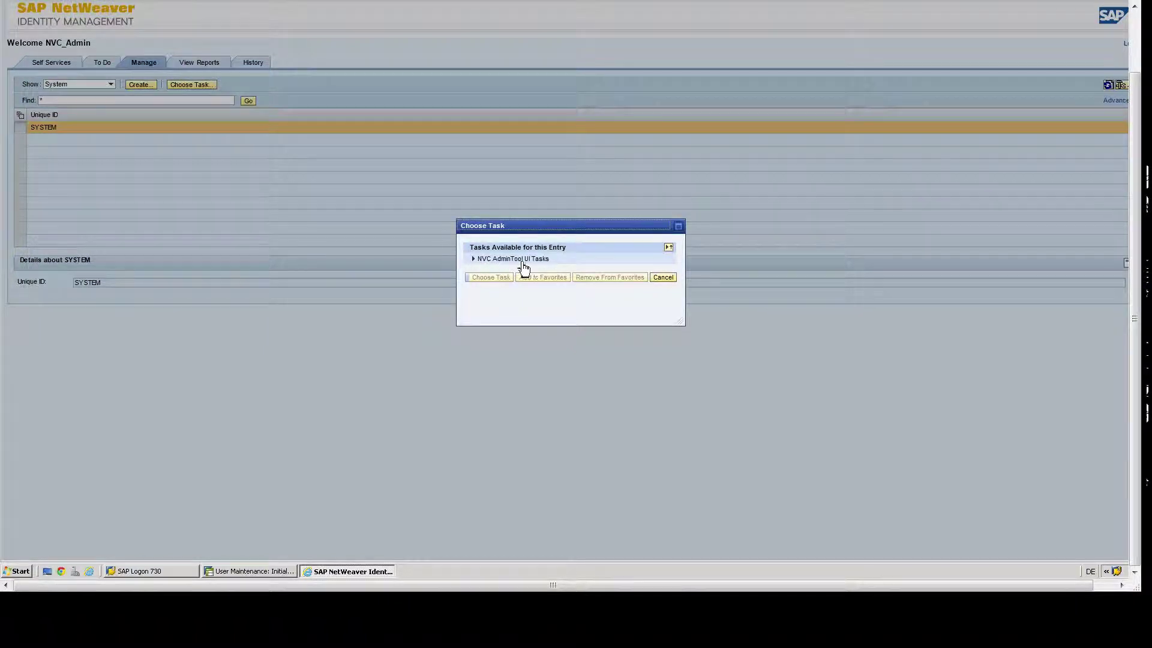
left_click(473, 259)
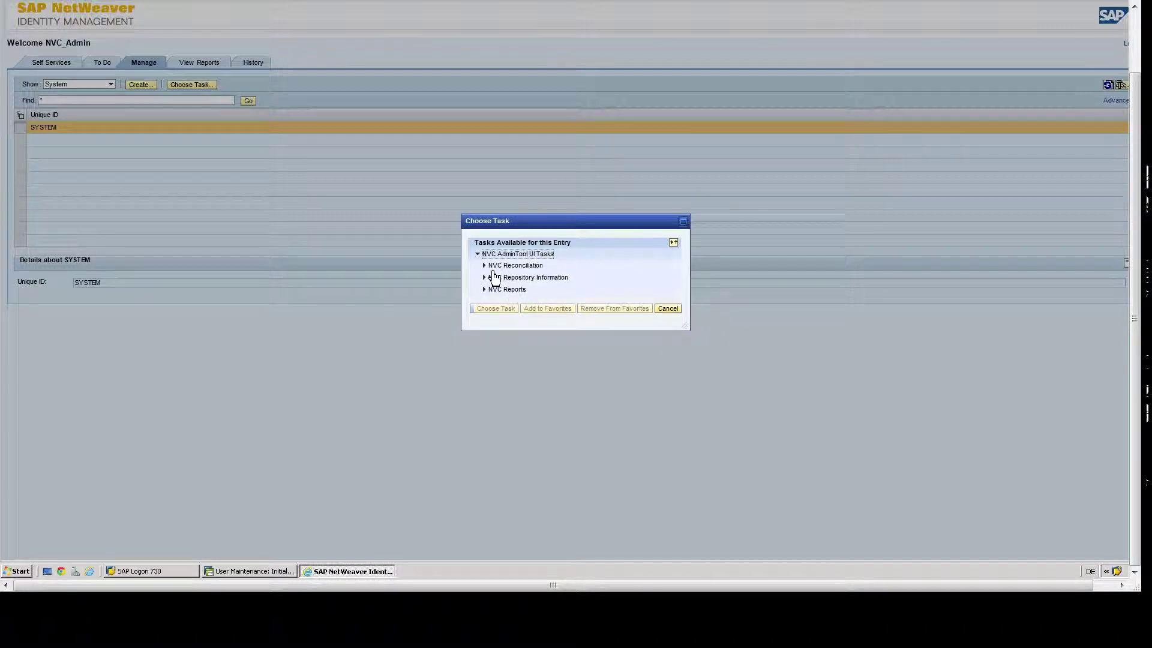
left_click(486, 267)
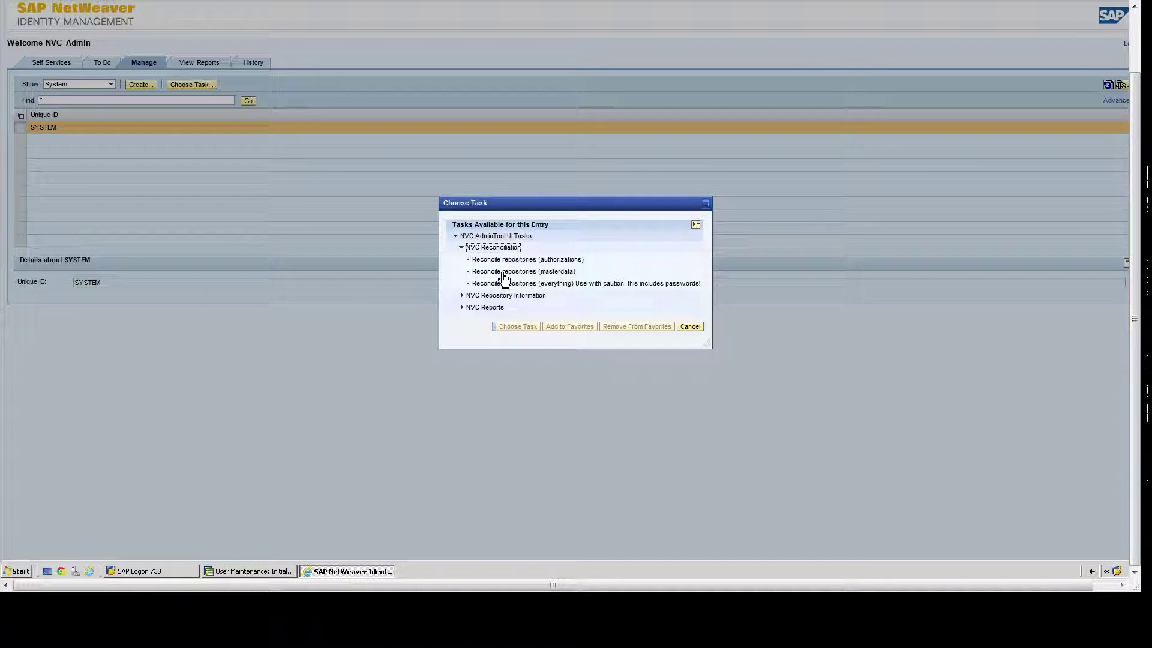
left_click(515, 273)
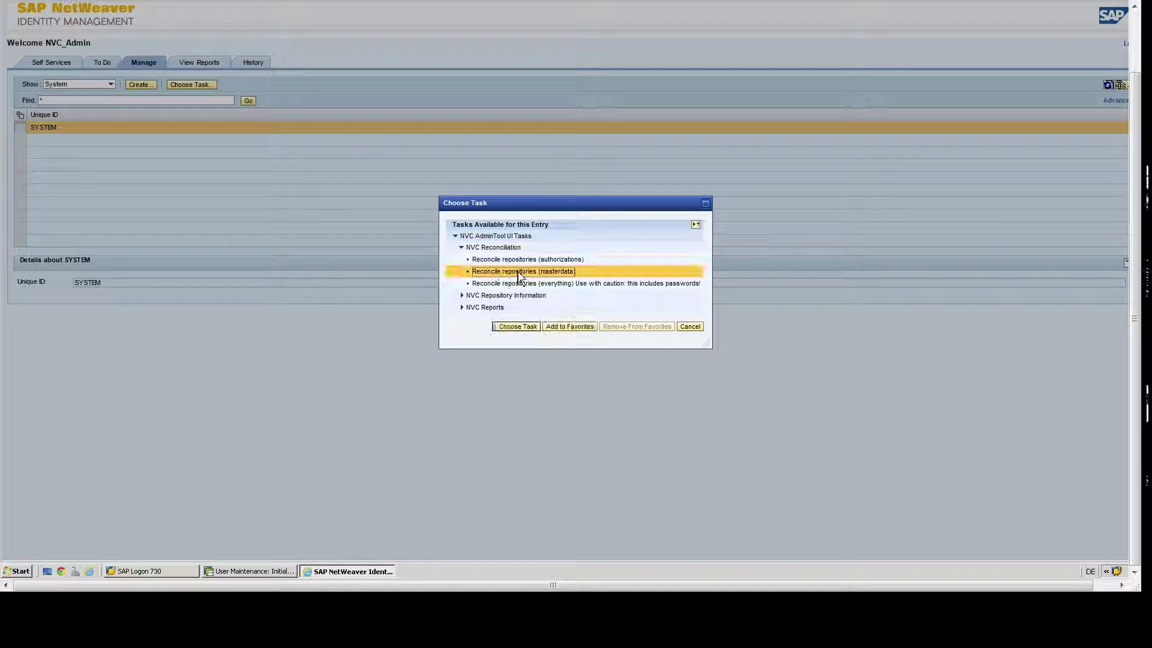
left_click(516, 327)
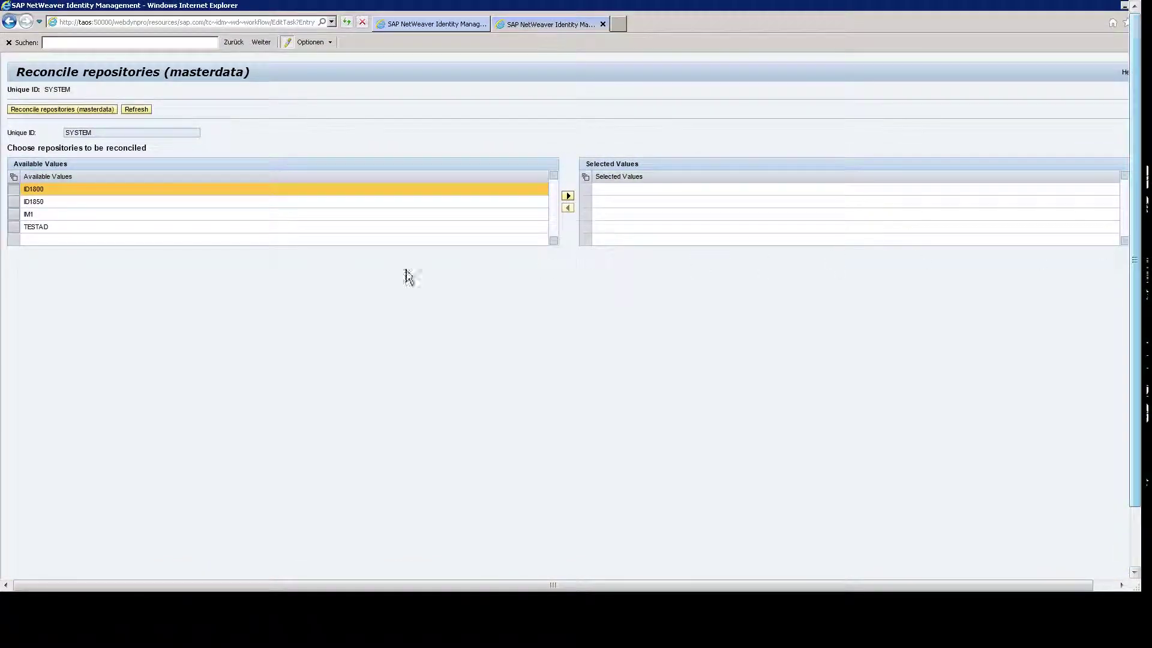
Add repository ID1850 to the selected values, run the masterdata reconciliation, and close the task page.
left_click(37, 203)
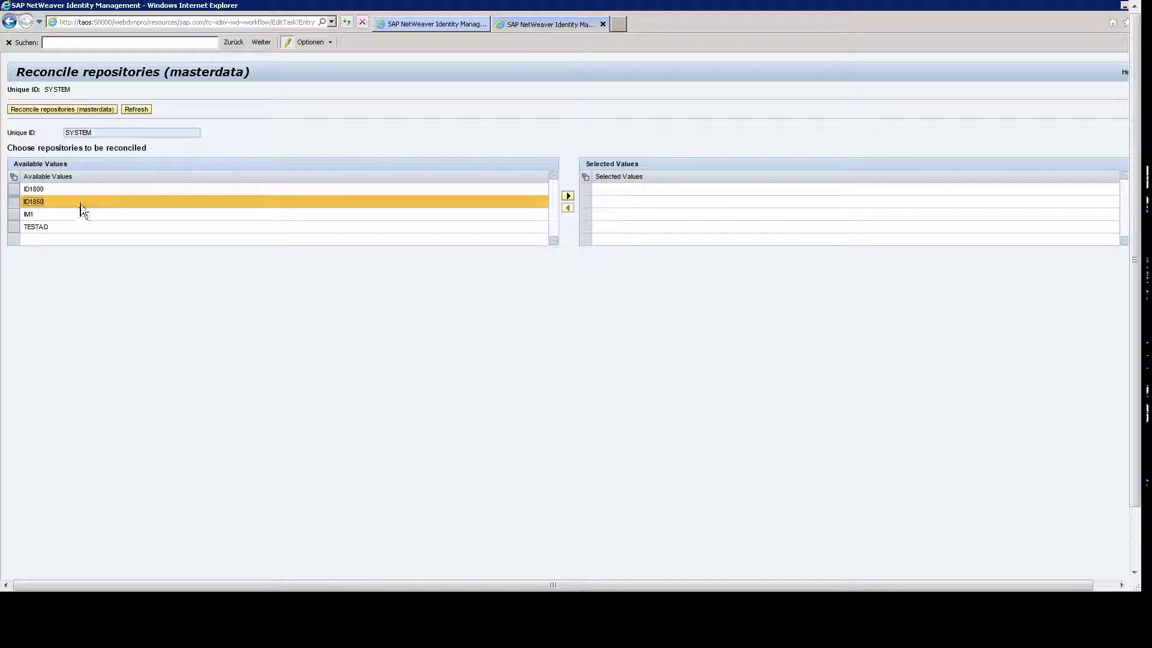
left_click(568, 196)
left_click(84, 110)
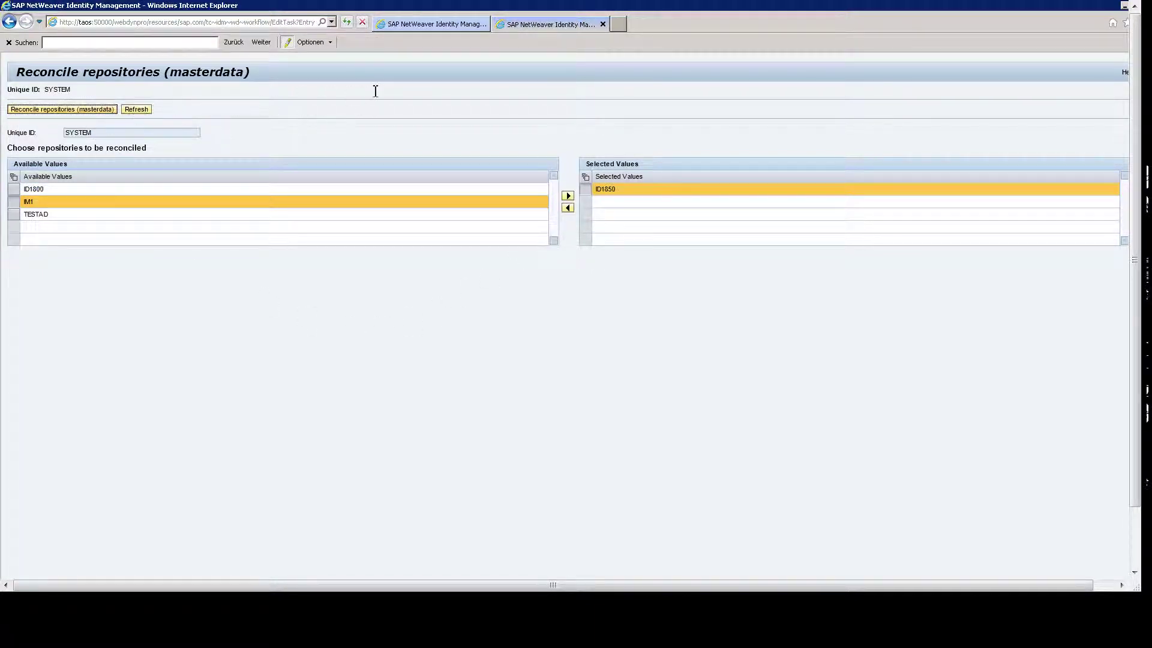
left_click(603, 24)
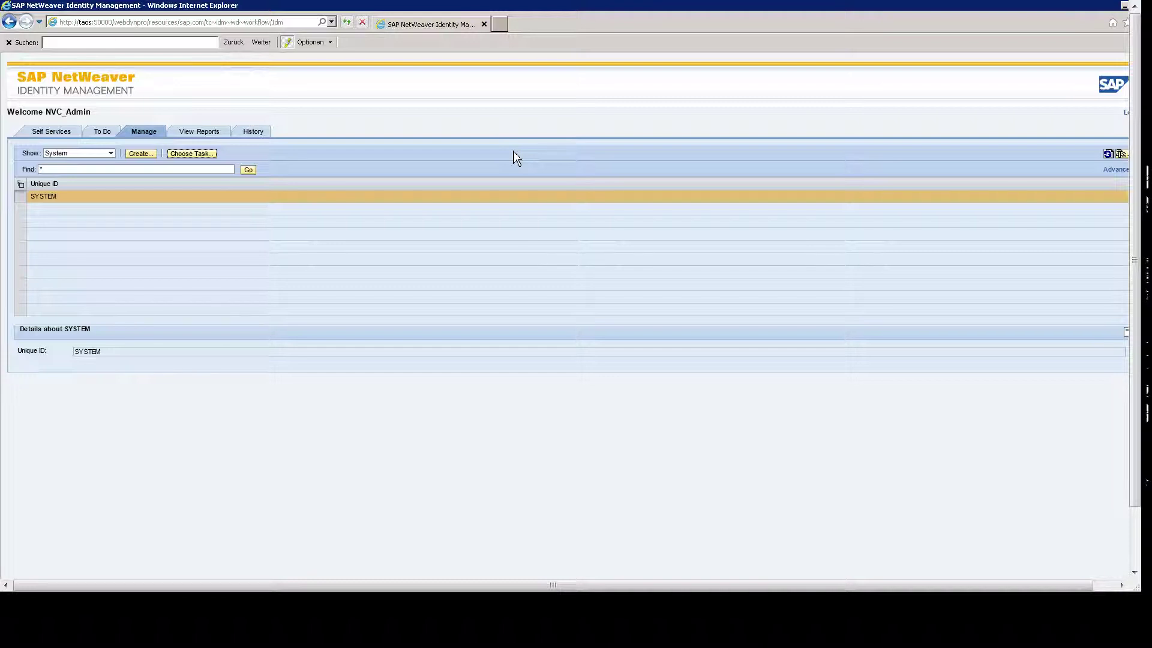
Switch to User Maintenance in SAP GUI and display DEMOABAP3 to check the last name, returning to the initial screen.
scroll(1122, 336, "down", 3)
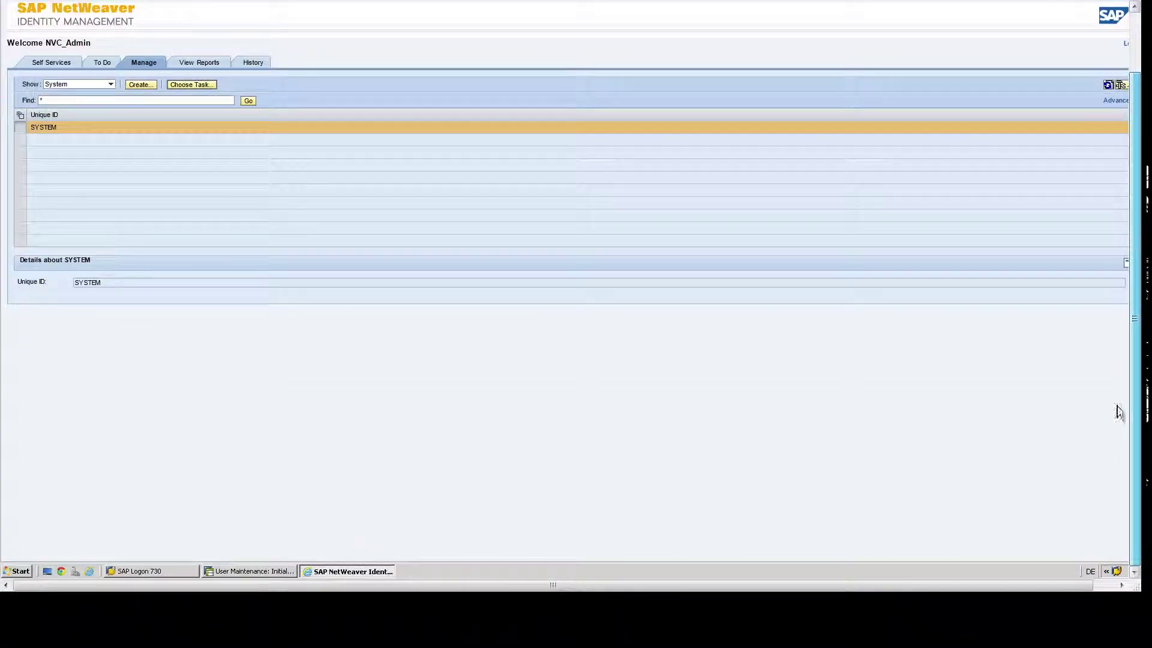
left_click(238, 574)
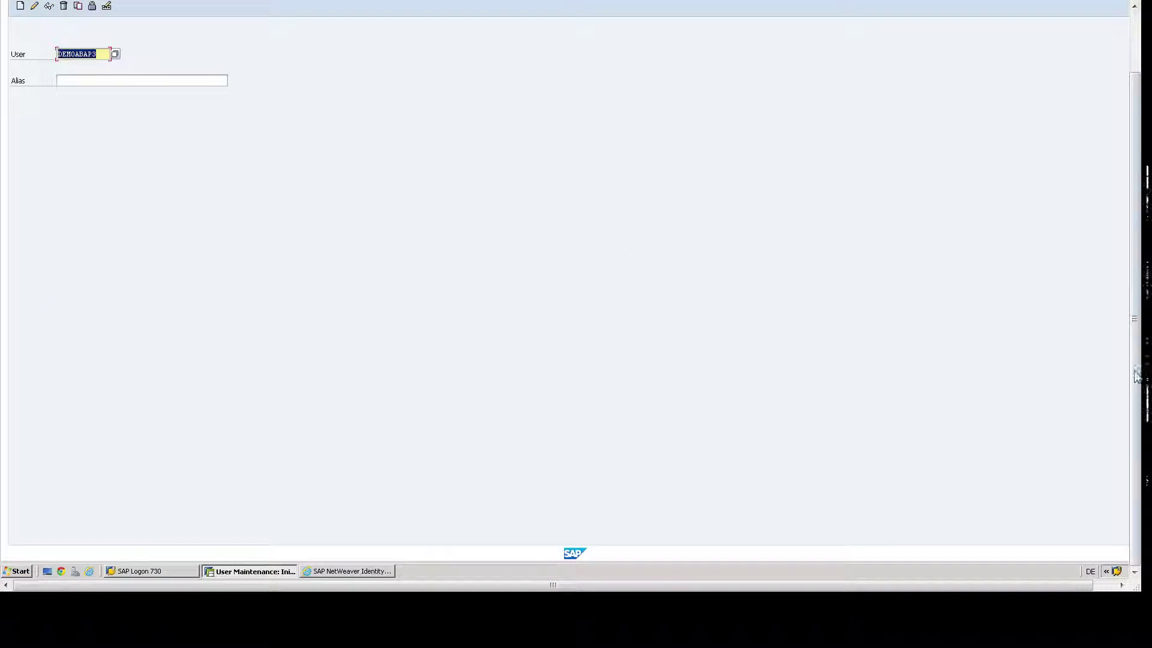
scroll(1132, 393, "up", 3)
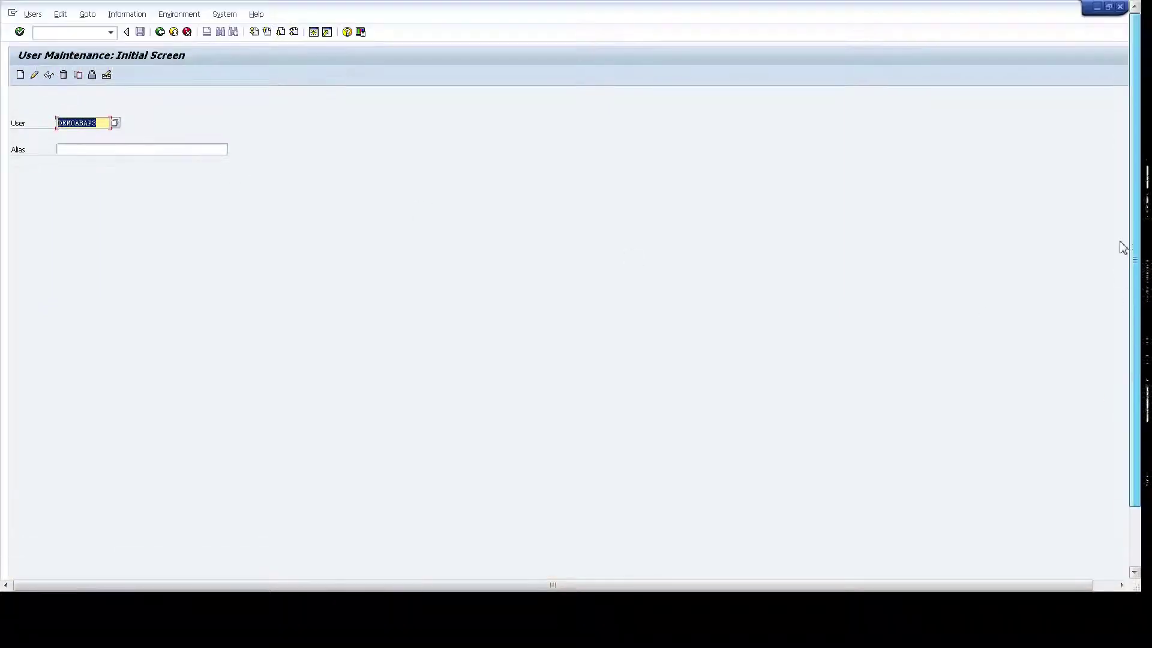
left_click(51, 77)
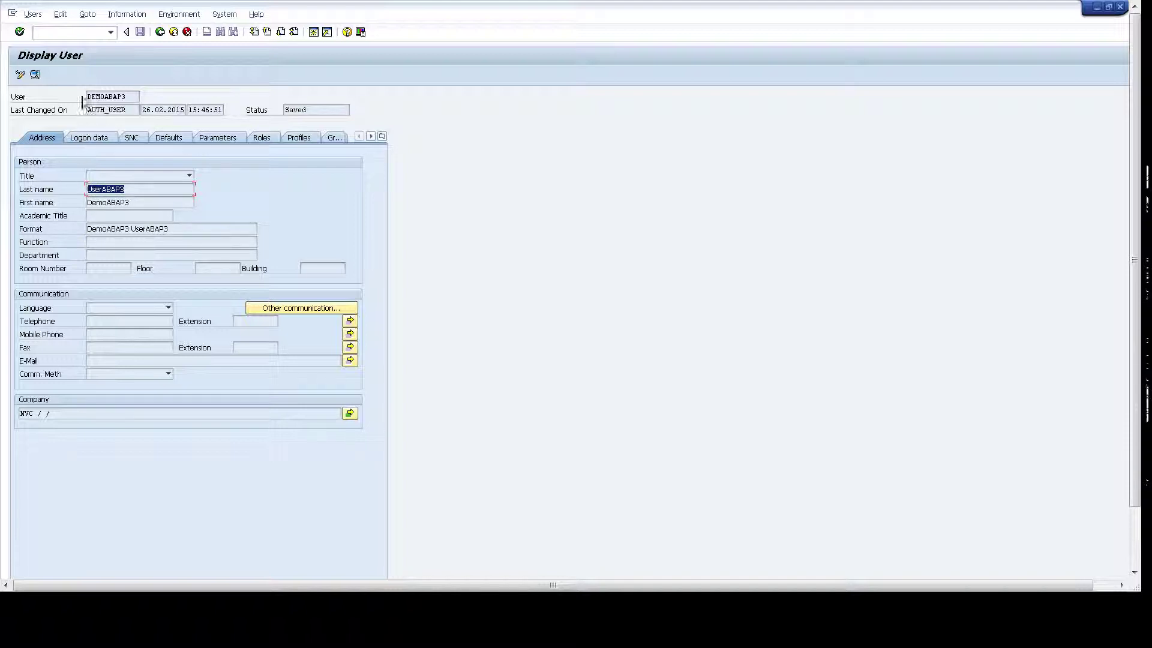
left_click(160, 32)
Display user DEMOABAP4 and check the last name in the address data.
left_click(103, 123)
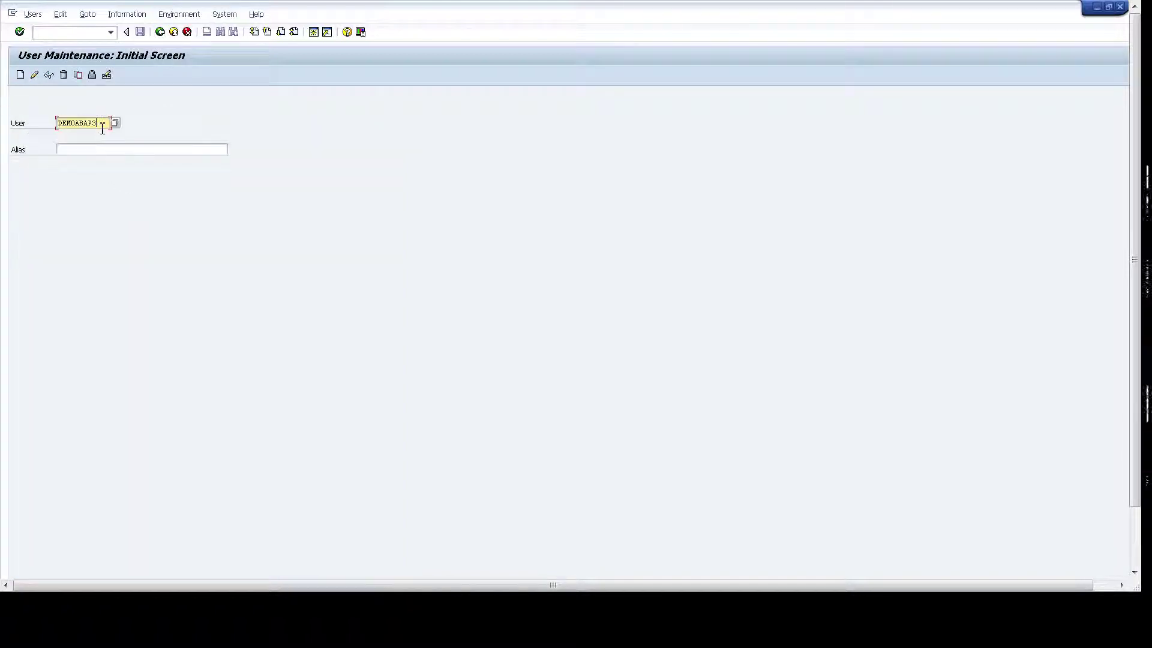
key("BackSpace")
type("4")
left_click(48, 75)
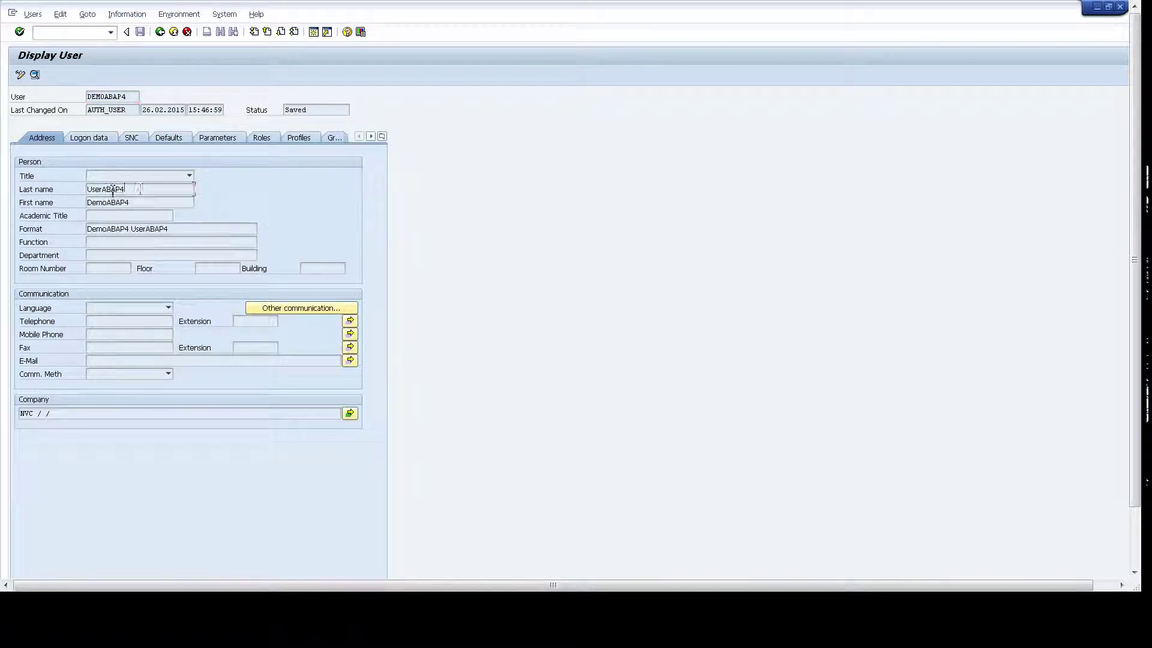
double_click(112, 190)
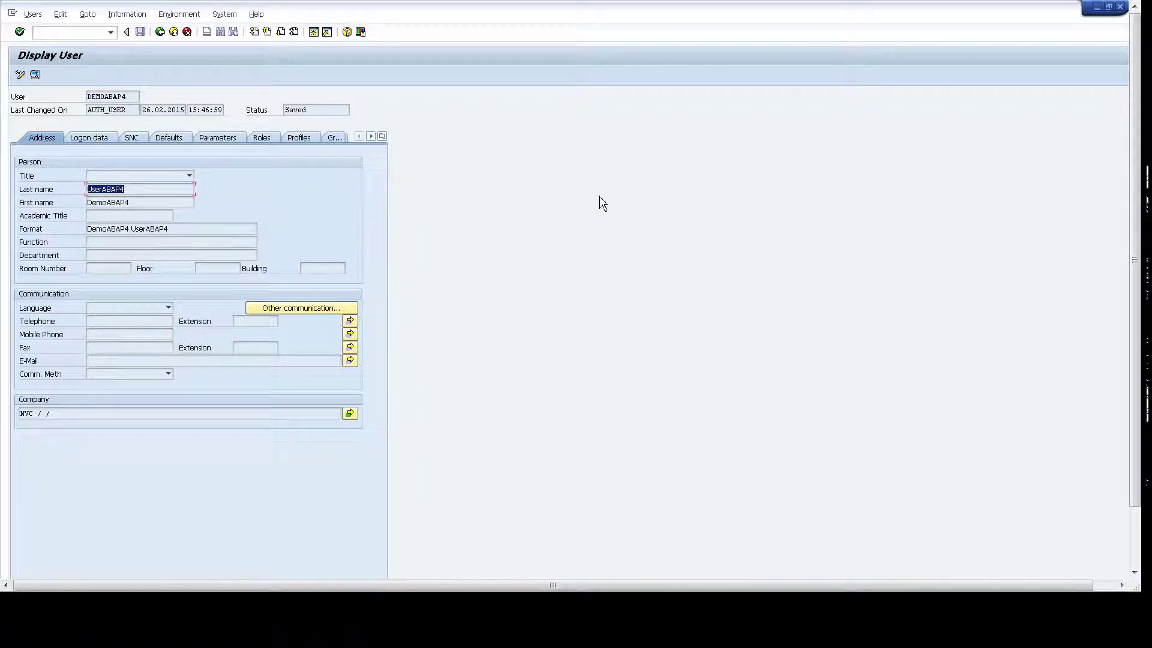